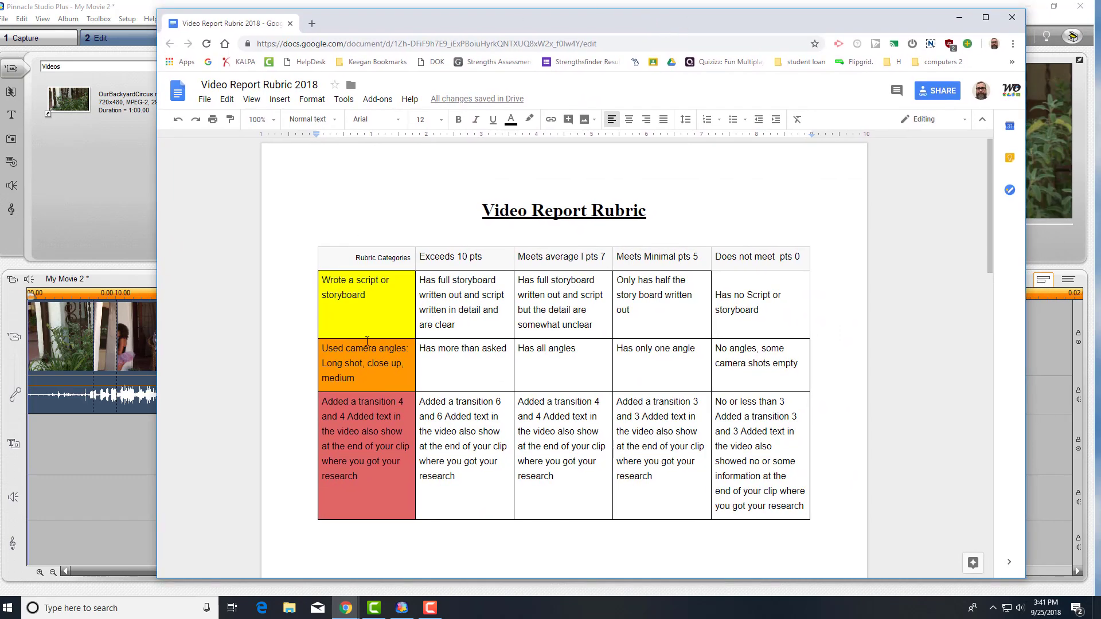
Review the Video Report Rubric's scoring categories, from script and camera angles through transitions, PIP images, posting, memorization and sound
{"action": "scroll", "coordinate": [371, 326], "scroll_direction": "down", "scroll_amount": 1}
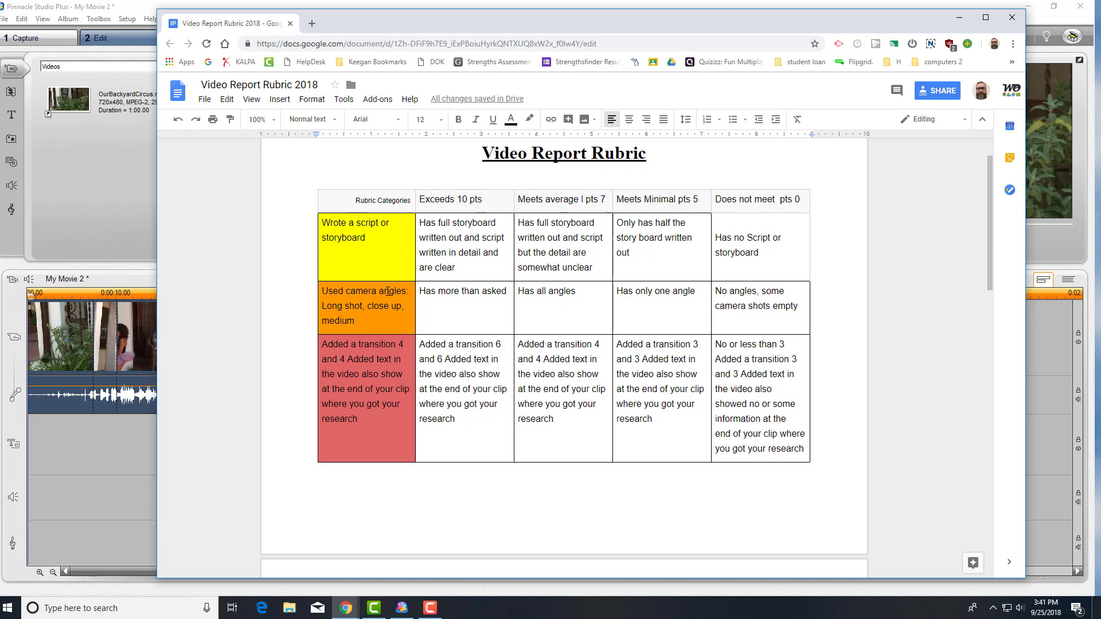
{"action": "scroll", "coordinate": [391, 287], "scroll_direction": "down", "scroll_amount": 2}
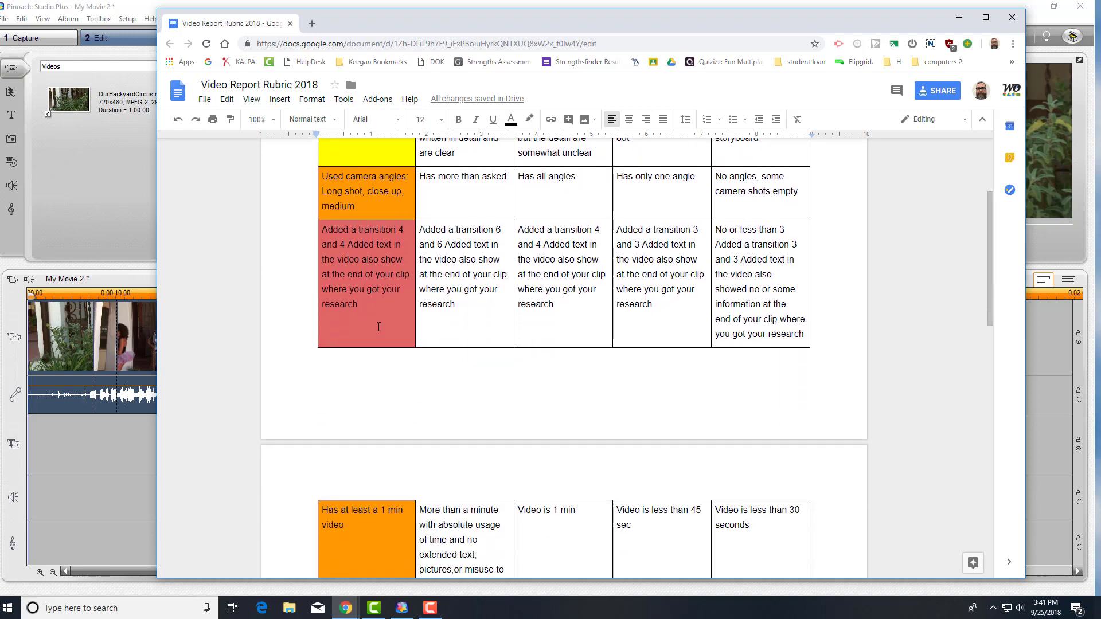
{"action": "scroll", "coordinate": [378, 327], "scroll_direction": "down", "scroll_amount": 5}
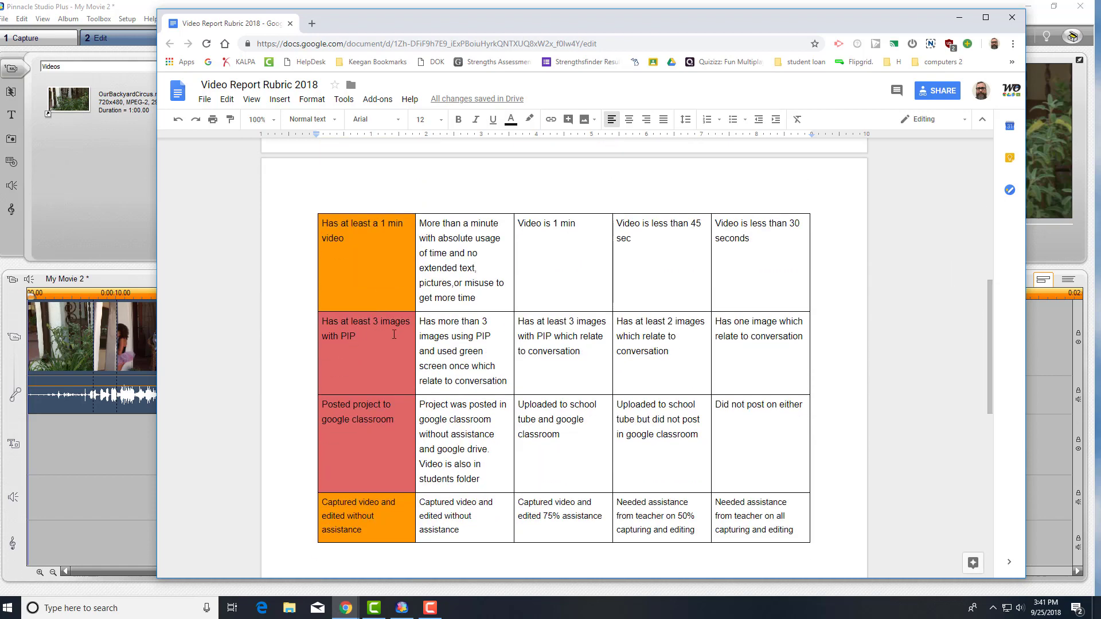
{"action": "left_click_drag", "start_coordinate": [374, 356], "coordinate": [321, 337]}
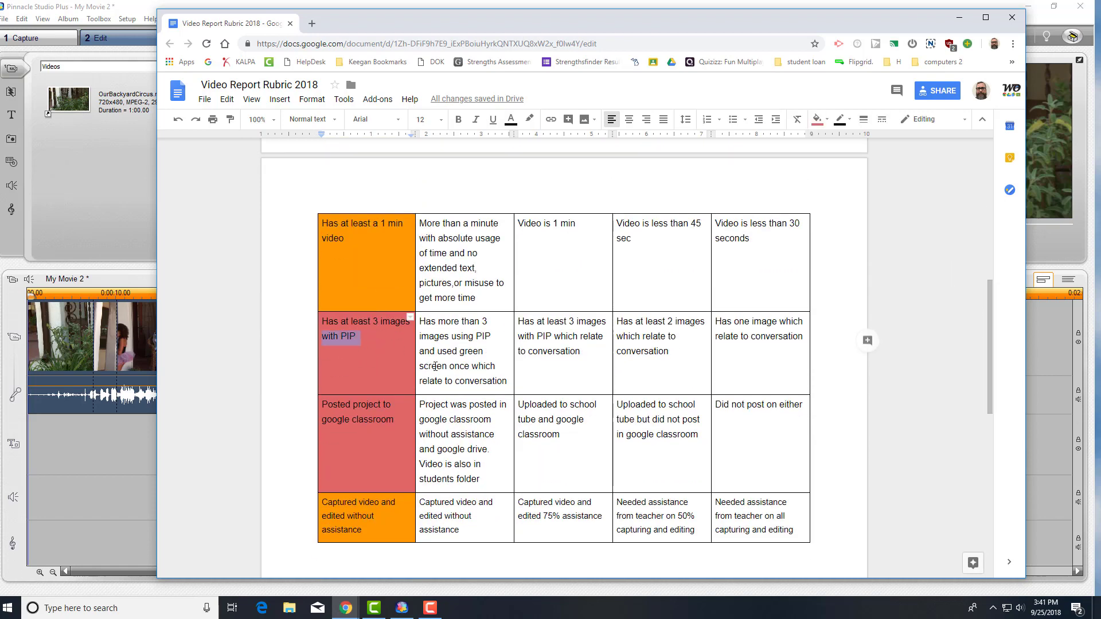
{"action": "scroll", "coordinate": [401, 327], "scroll_direction": "down", "scroll_amount": 3}
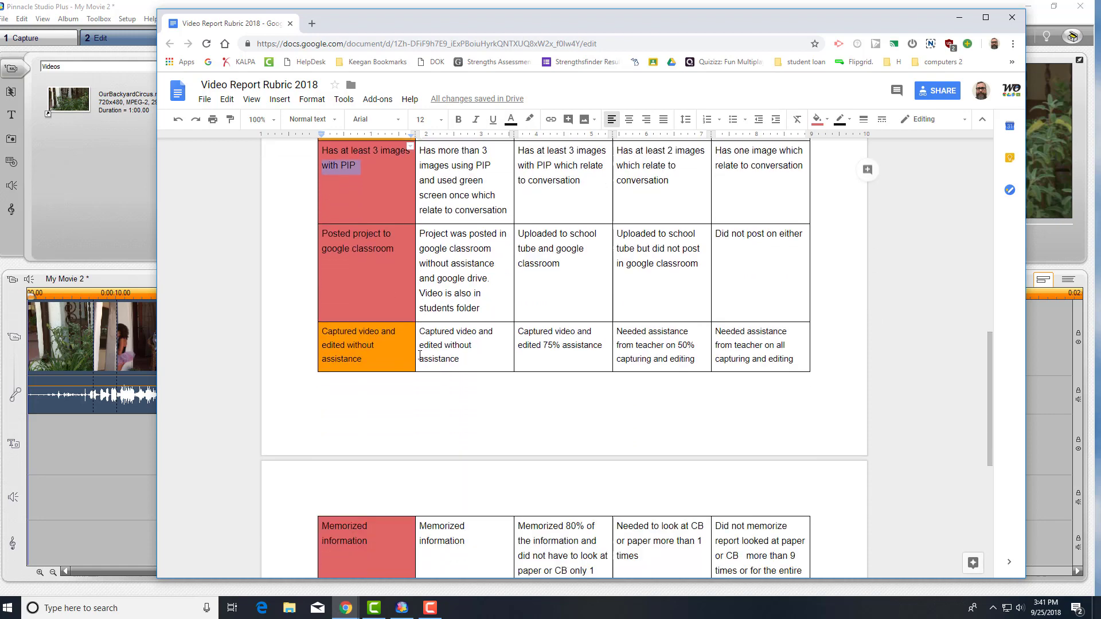
{"action": "left_click", "coordinate": [369, 247]}
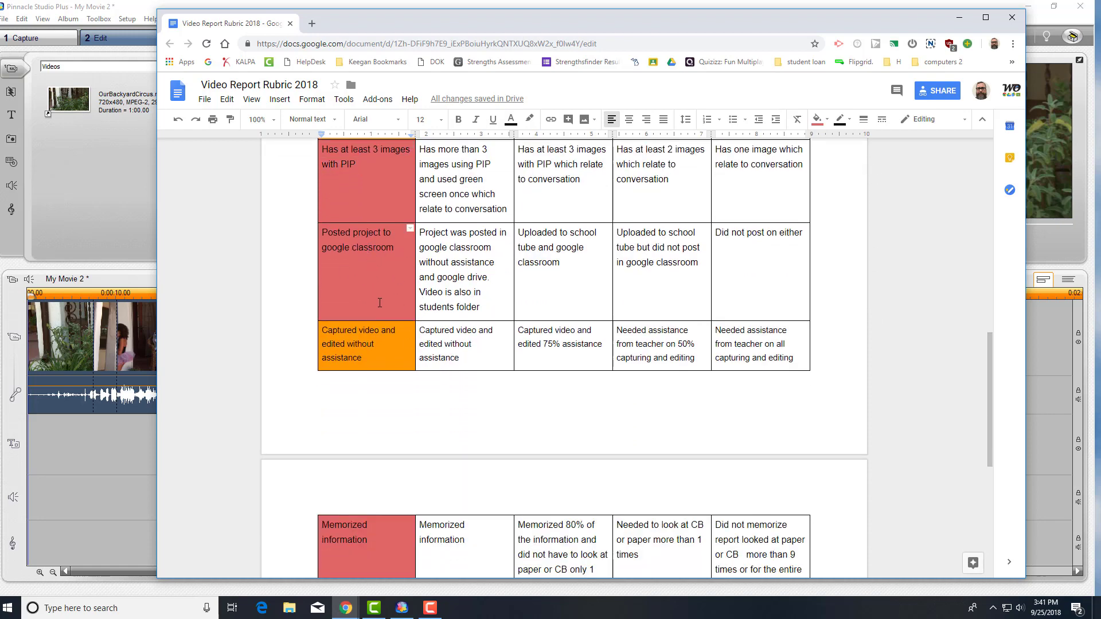
{"action": "scroll", "coordinate": [379, 303], "scroll_direction": "down", "scroll_amount": 3}
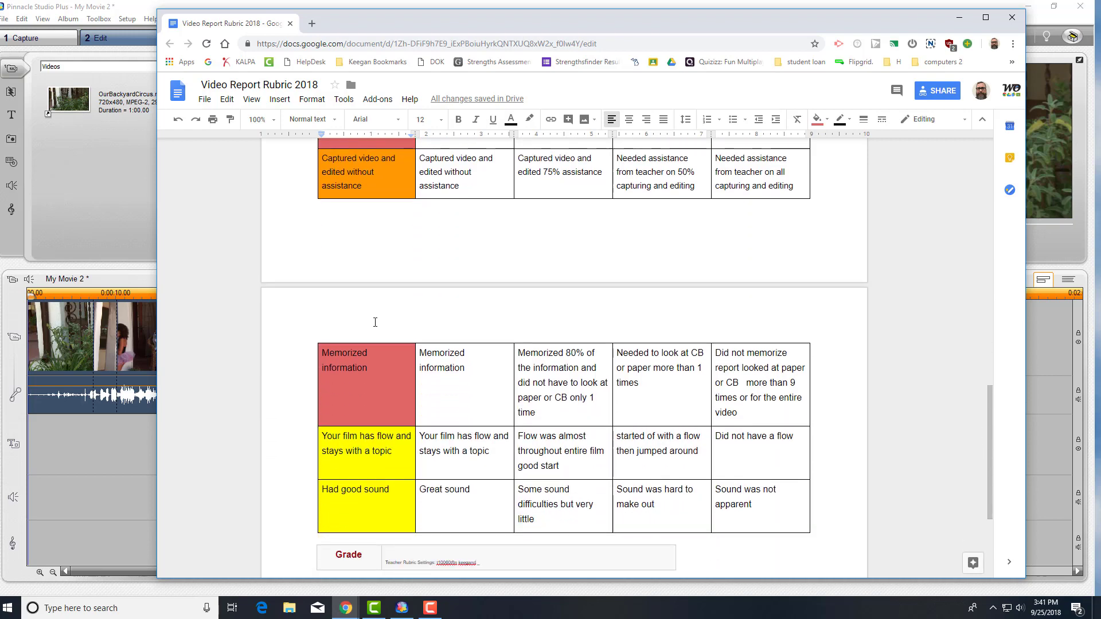
{"action": "scroll", "coordinate": [374, 320], "scroll_direction": "down", "scroll_amount": 2}
{"action": "scroll", "coordinate": [370, 453], "scroll_direction": "up", "scroll_amount": 2}
Switch to Pinnacle Studio and place the circle 2D transition between the first and second clips of the movie
{"action": "left_click_drag", "start_coordinate": [440, 25], "coordinate": [1100, 201]}
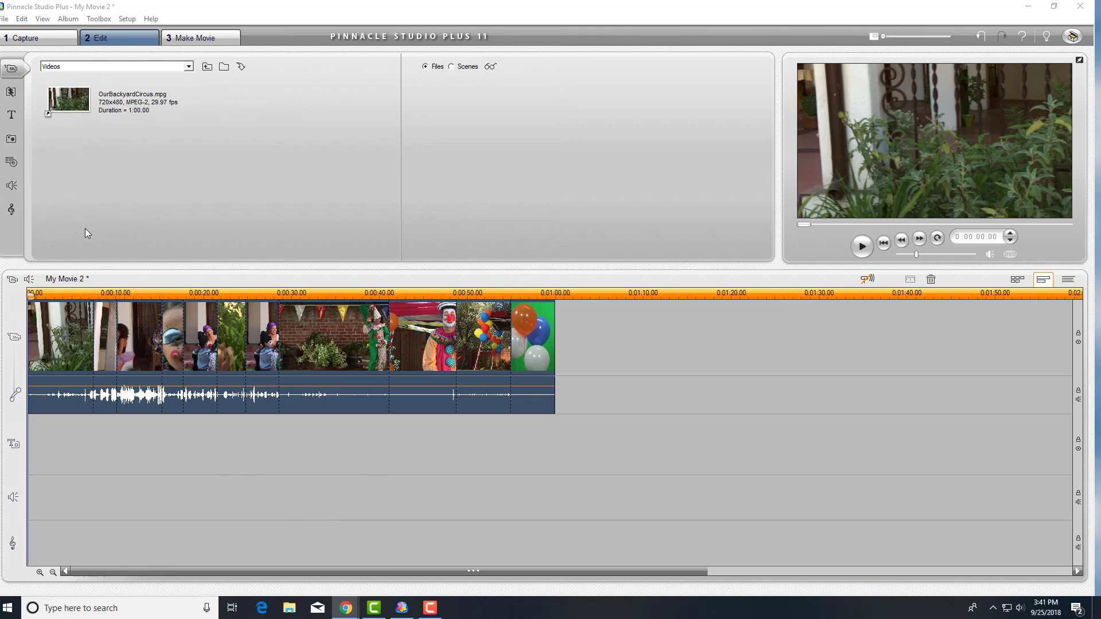
{"action": "left_click", "coordinate": [12, 94]}
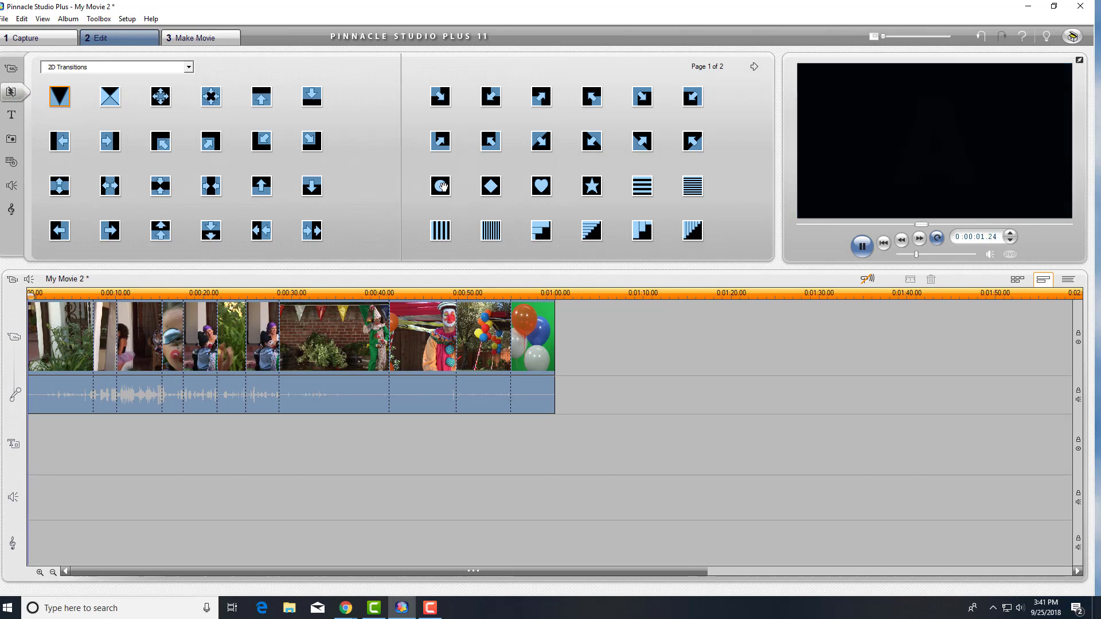
{"action": "left_click_drag", "start_coordinate": [440, 186], "coordinate": [95, 329]}
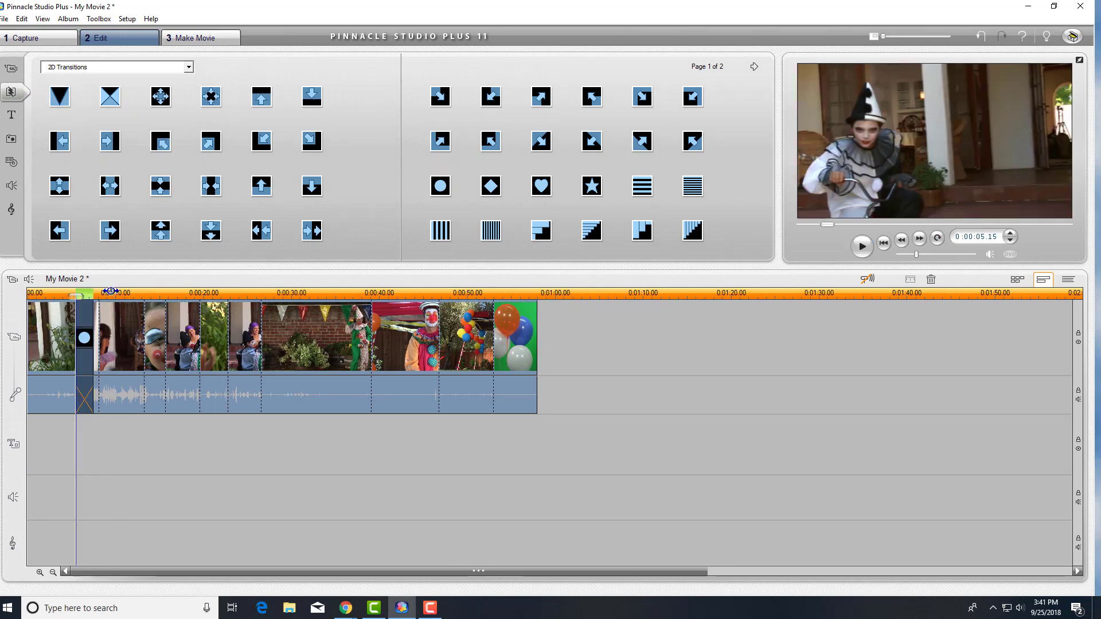
Shorten the circle transition on the timeline so that it starts at about 0:00:06.20
{"action": "left_click_drag", "start_coordinate": [111, 291], "coordinate": [383, 295]}
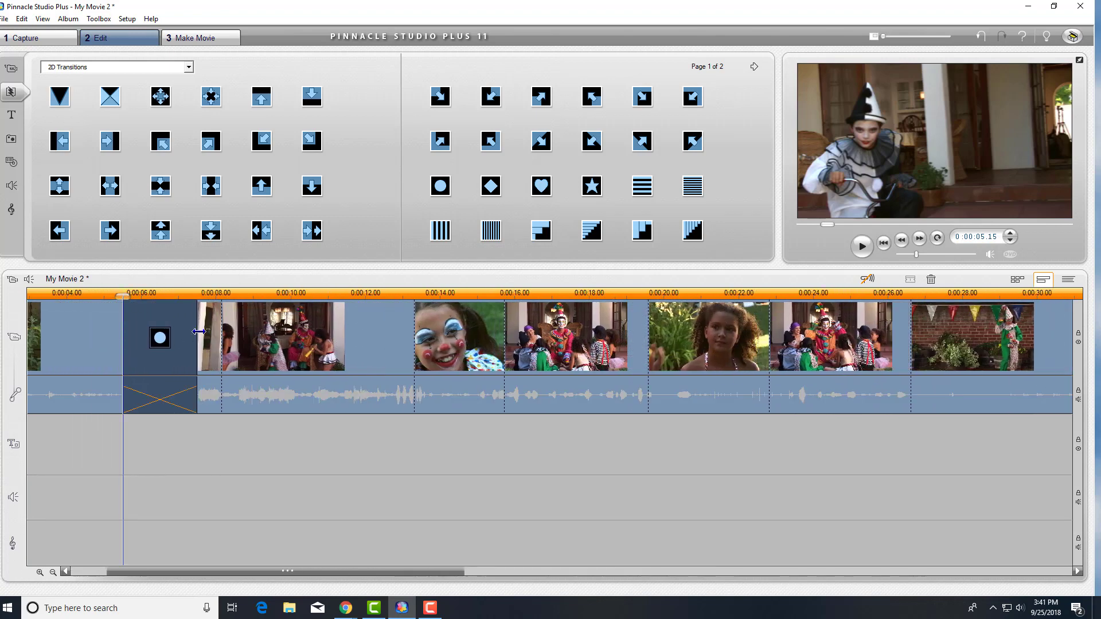
{"action": "left_click", "coordinate": [199, 335]}
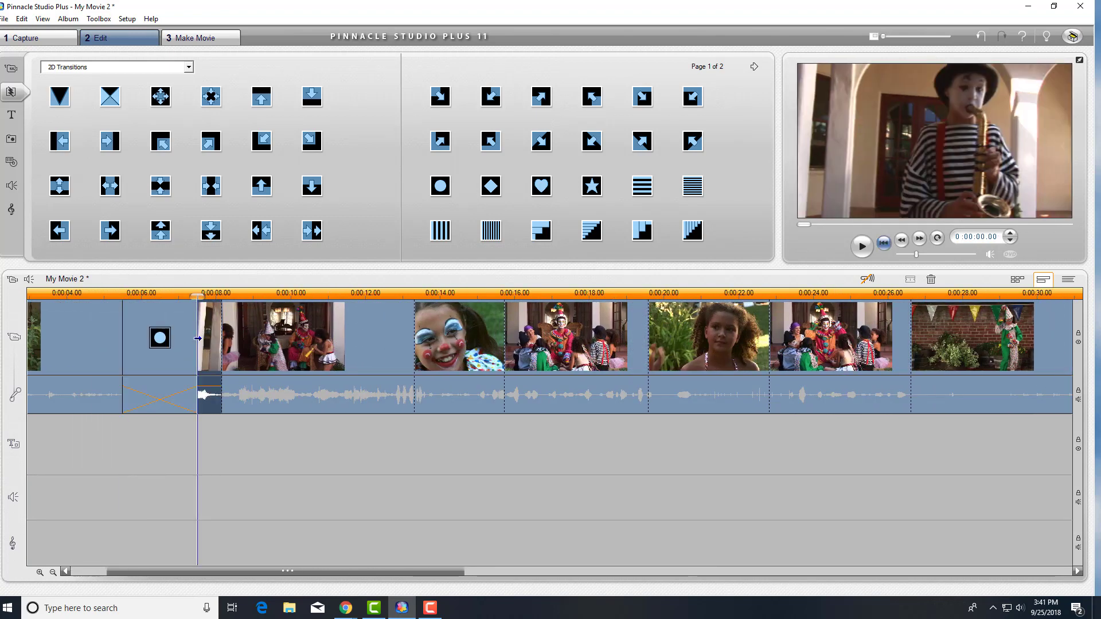
{"action": "left_click", "coordinate": [183, 338]}
{"action": "left_click_drag", "start_coordinate": [195, 334], "coordinate": [153, 339]}
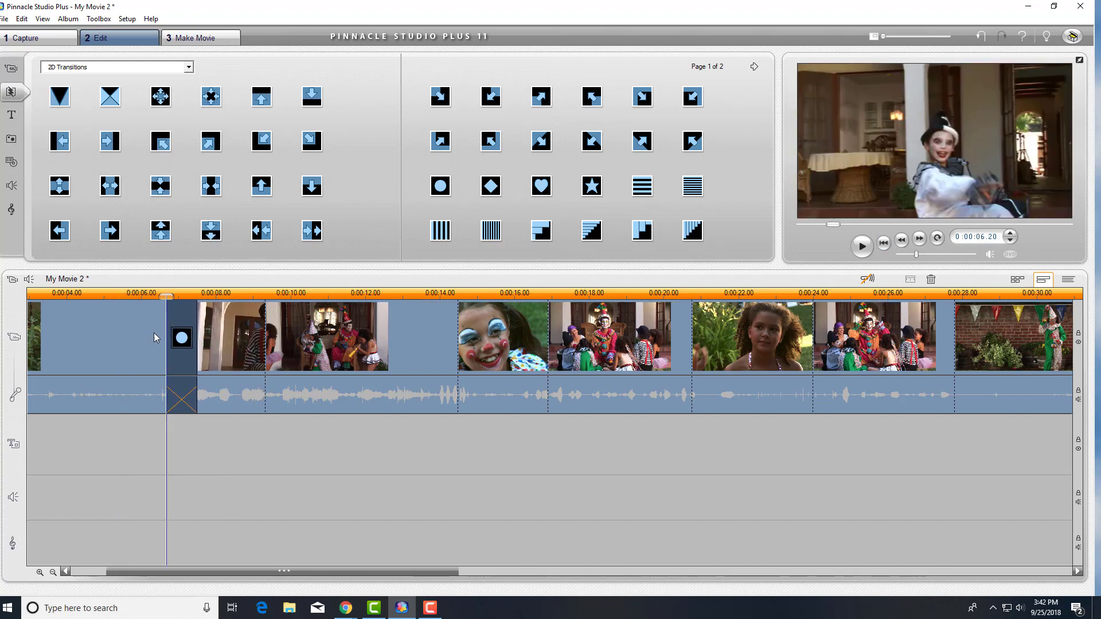
Play the movie from just before the circle transition to preview it, stopping in the second clip
{"action": "left_click", "coordinate": [133, 304]}
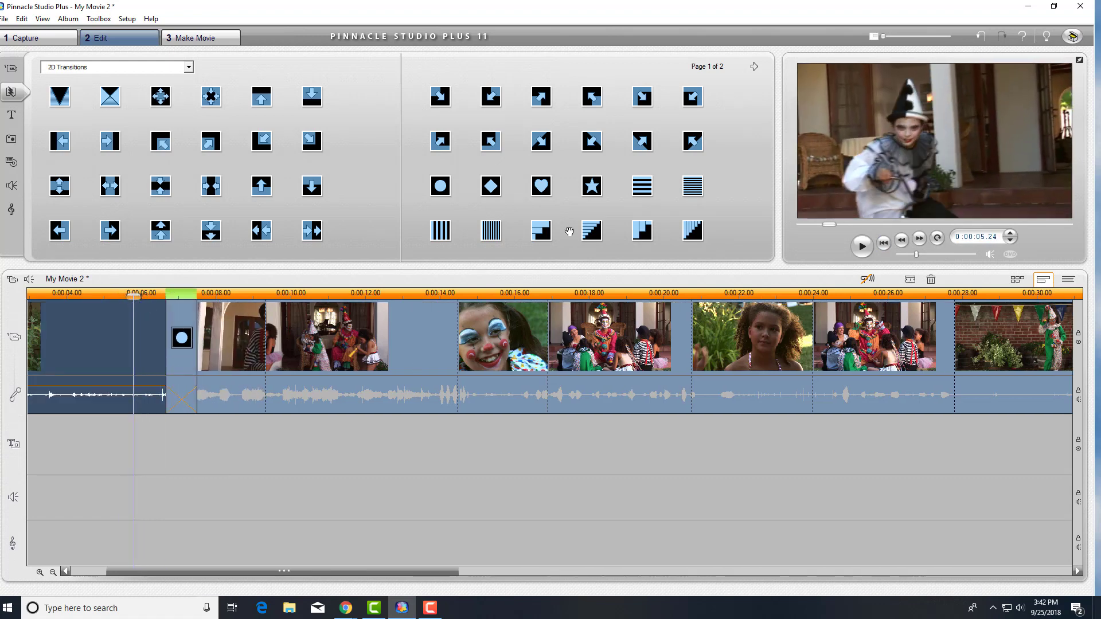
{"action": "left_click", "coordinate": [862, 248]}
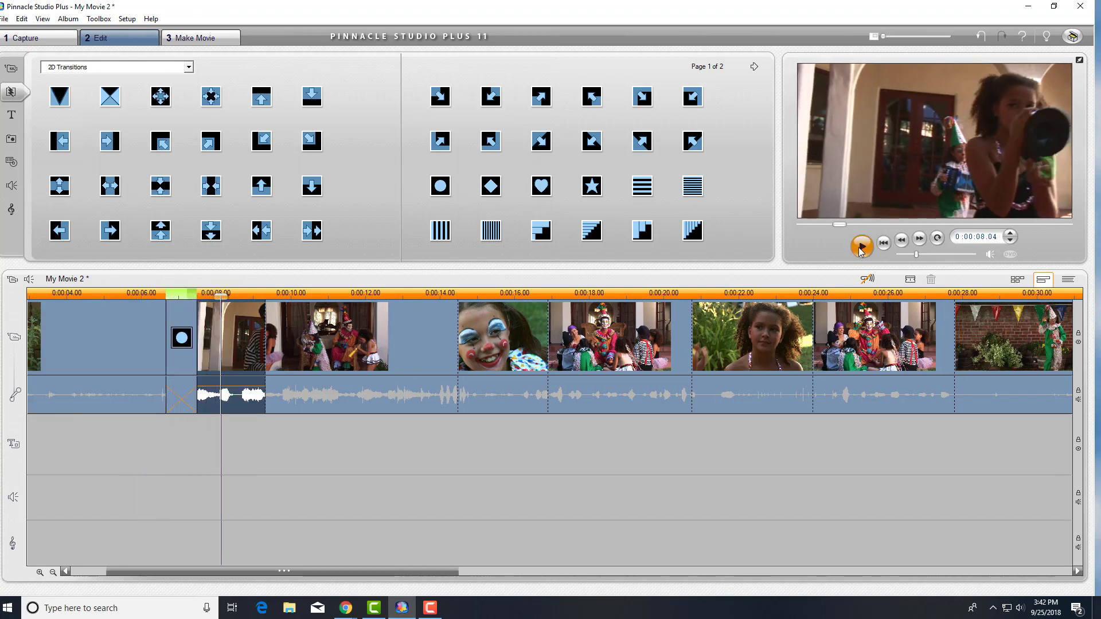
{"action": "left_click", "coordinate": [862, 246]}
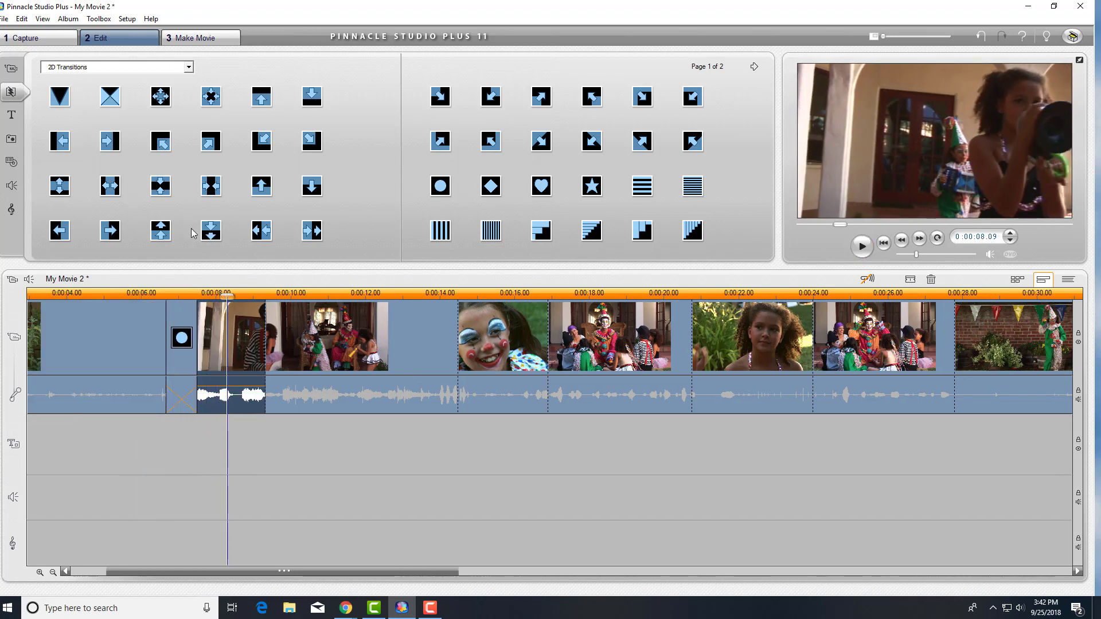
{"action": "left_click_drag", "start_coordinate": [543, 189], "coordinate": [265, 313]}
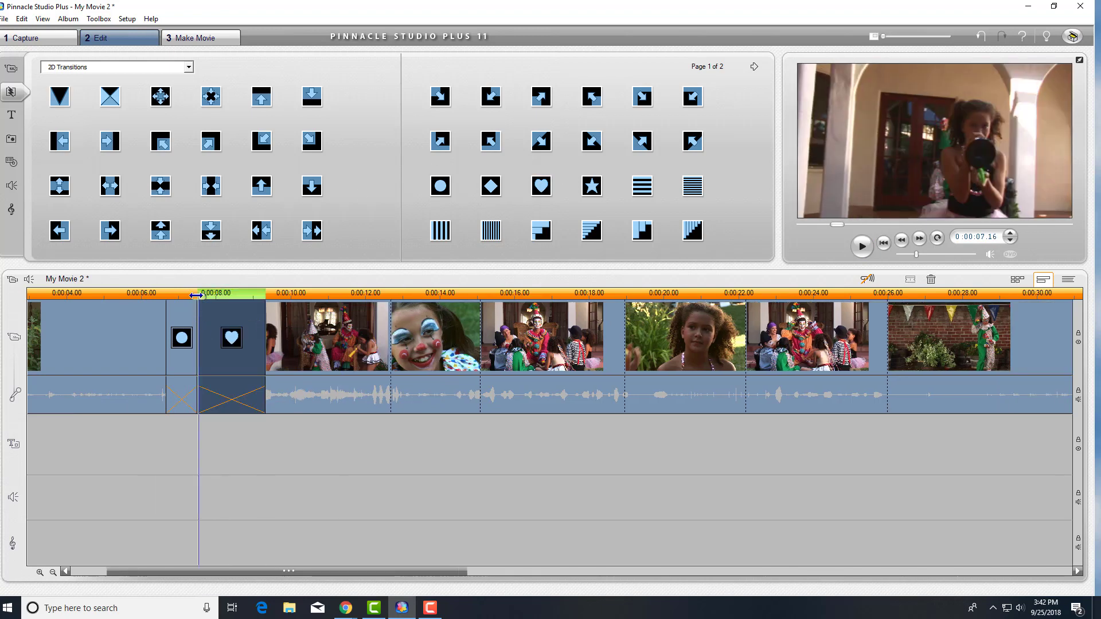
{"action": "left_click_drag", "start_coordinate": [196, 296], "coordinate": [247, 297]}
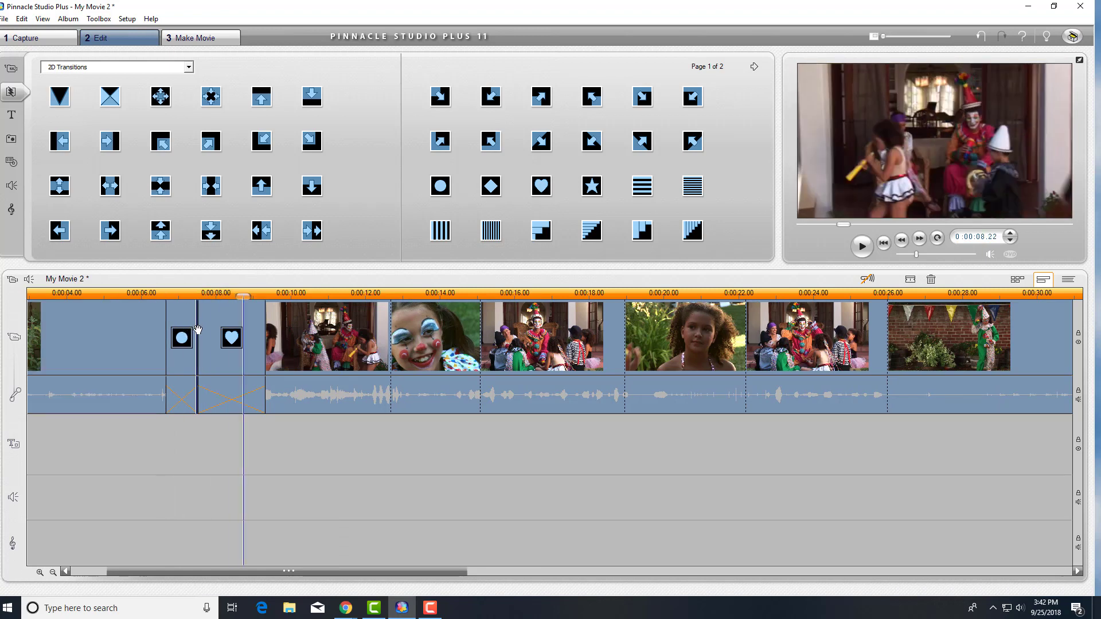
{"action": "left_click", "coordinate": [214, 310]}
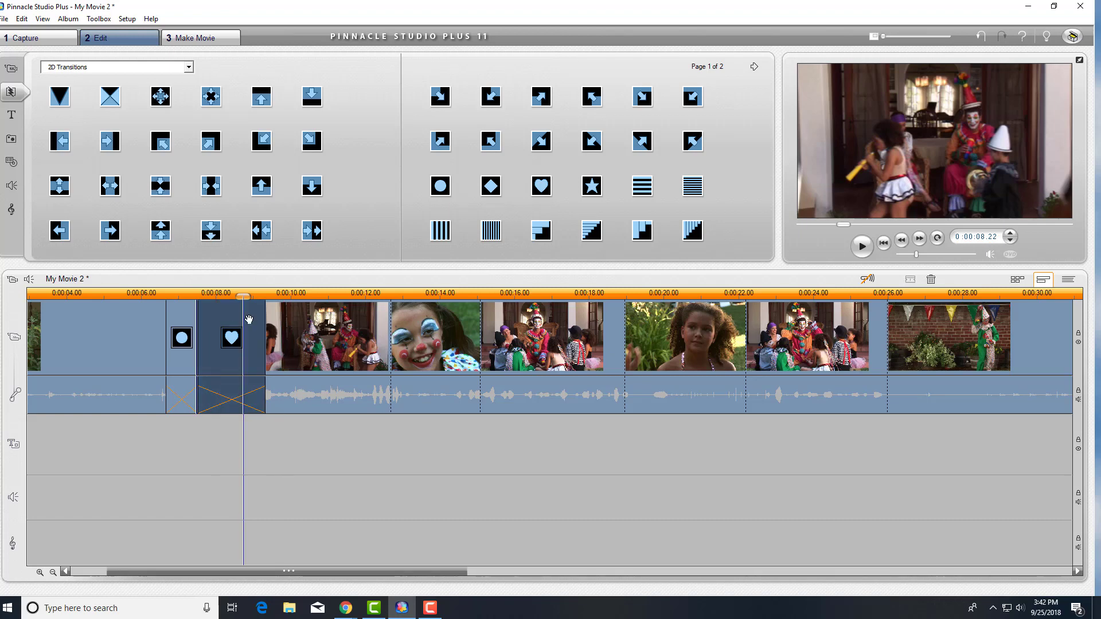
{"action": "left_click", "coordinate": [22, 19]}
{"action": "left_click", "coordinate": [50, 33]}
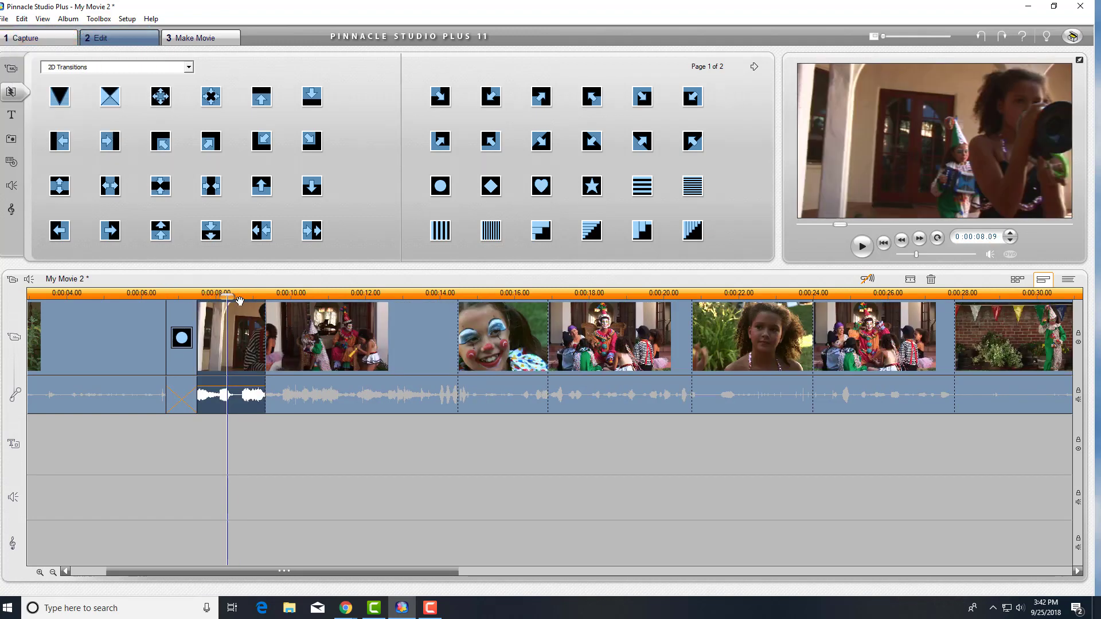
Place the heart 2D transition between the second and third clips
{"action": "left_click_drag", "start_coordinate": [229, 298], "coordinate": [267, 297]}
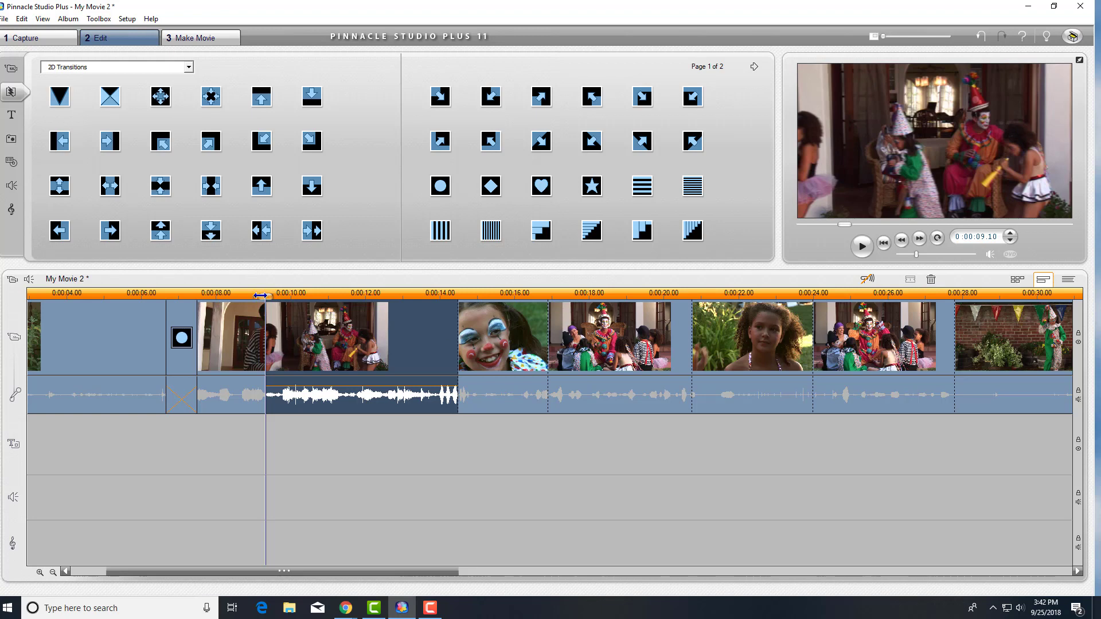
{"action": "mouse_move", "coordinate": [260, 295]}
{"action": "left_mouse_down"}
{"action": "mouse_move", "coordinate": [229, 296]}
{"action": "mouse_move", "coordinate": [240, 295]}
{"action": "left_mouse_up"}
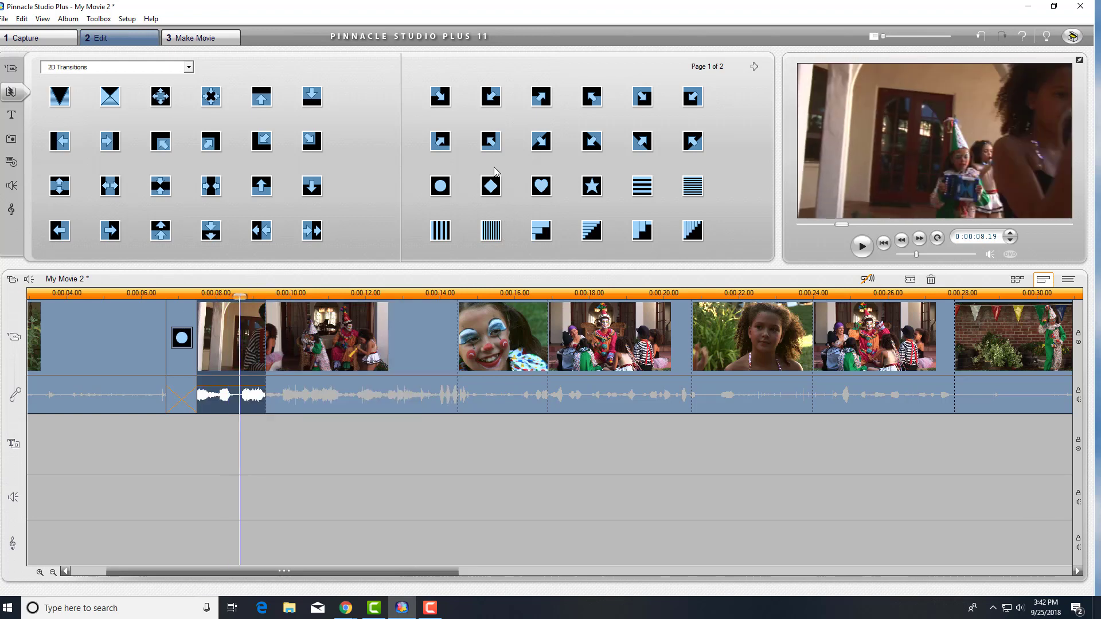
{"action": "left_click_drag", "start_coordinate": [542, 184], "coordinate": [352, 330]}
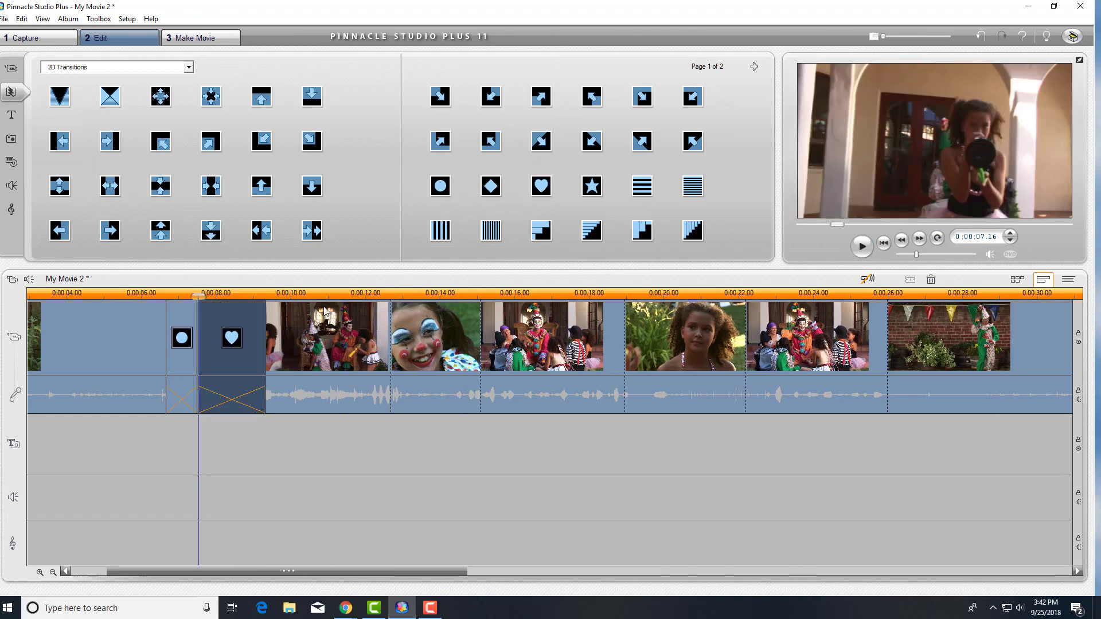
Shorten the heart transition on the timeline so that it starts at about 0:00:09.01
{"action": "left_click_drag", "start_coordinate": [256, 292], "coordinate": [567, 304]}
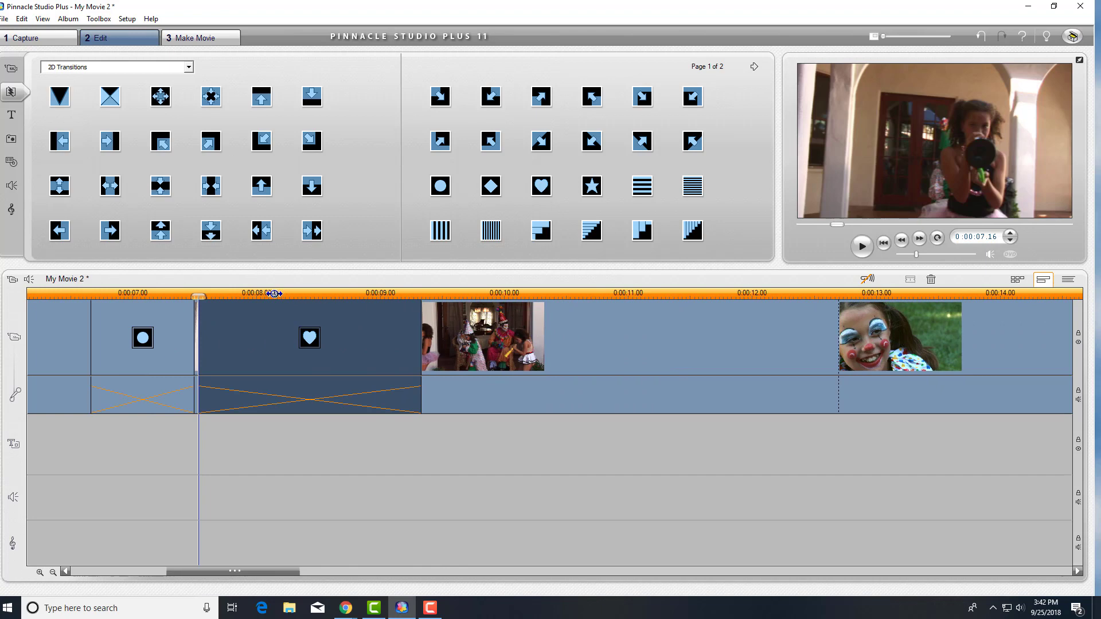
{"action": "left_click_drag", "start_coordinate": [257, 291], "coordinate": [429, 304]}
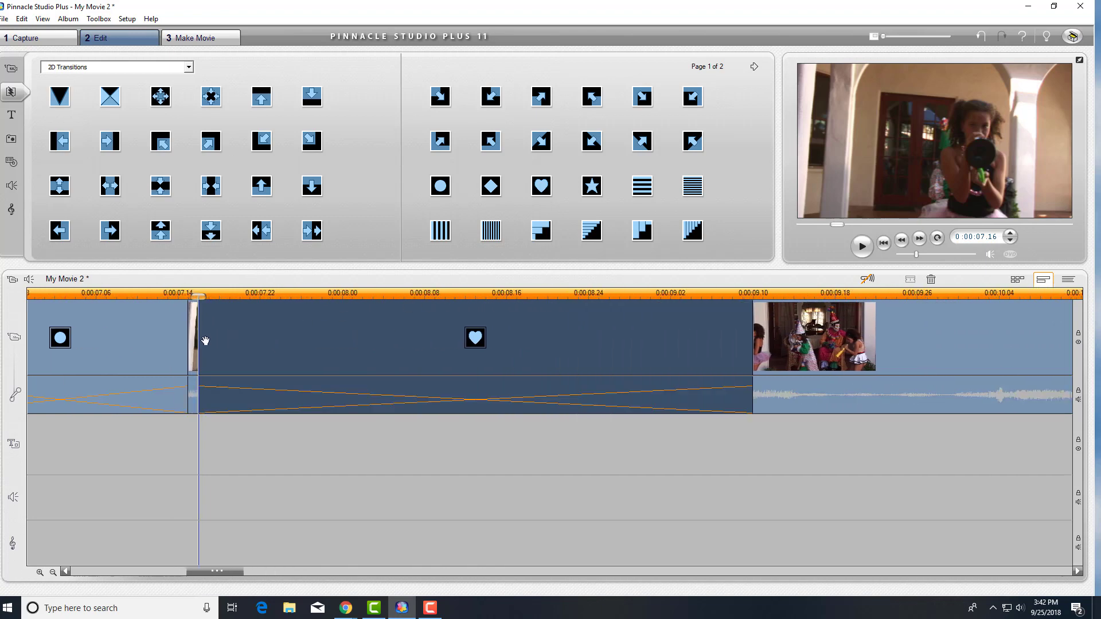
{"action": "left_click_drag", "start_coordinate": [201, 341], "coordinate": [660, 382]}
{"action": "left_click_drag", "start_coordinate": [781, 291], "coordinate": [253, 314]}
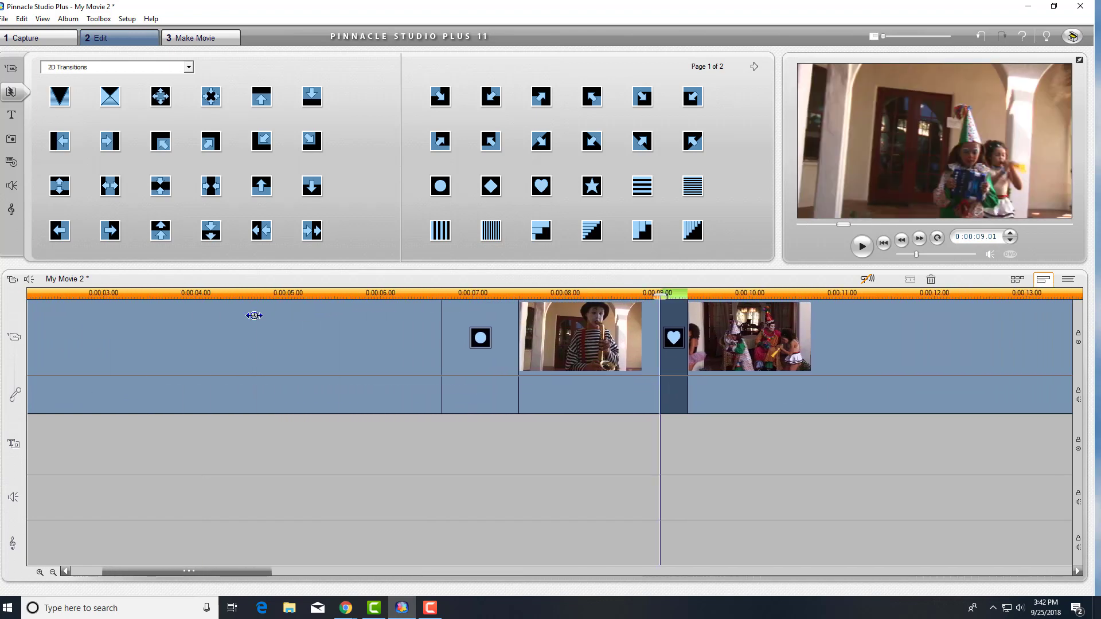
{"action": "left_click_drag", "start_coordinate": [657, 296], "coordinate": [405, 297]}
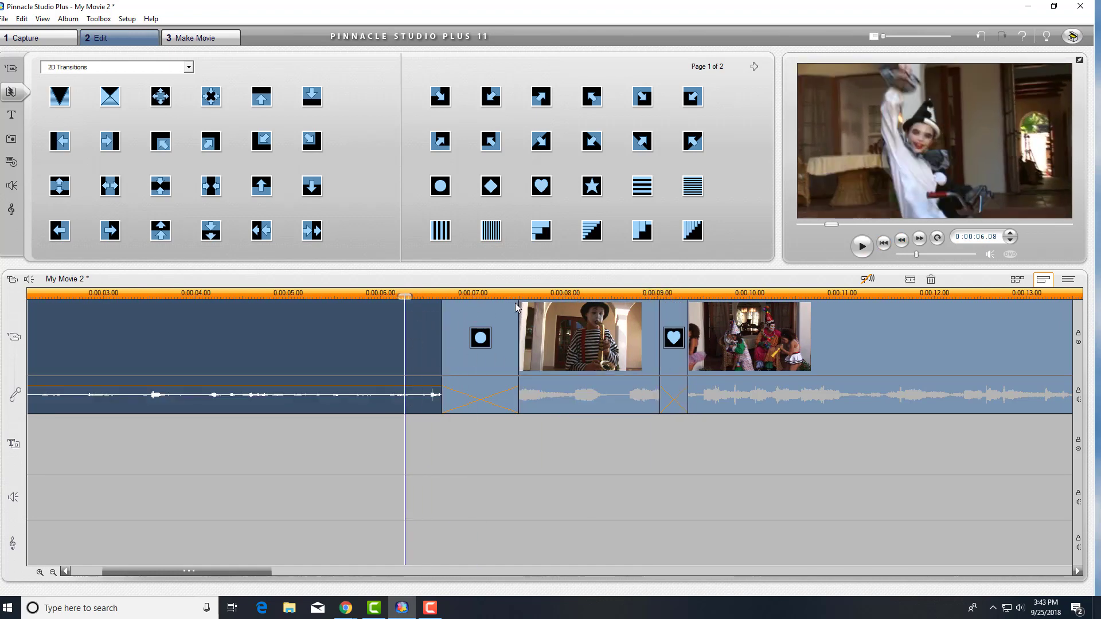
{"action": "left_click_drag", "start_coordinate": [533, 296], "coordinate": [589, 266]}
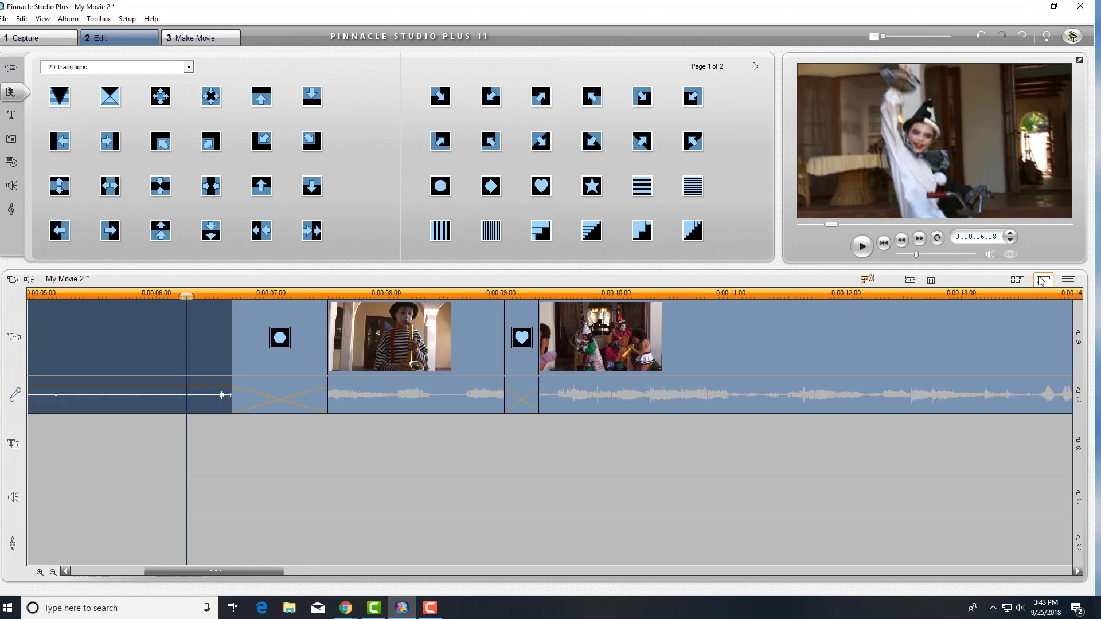
In the storyboard view, add circle, heart, diagonal-arrow and X-shaped transitions between clips 3 and 4, 4 and 5, 5 and 6, and 6 and 7 respectively
{"action": "left_click", "coordinate": [1018, 280]}
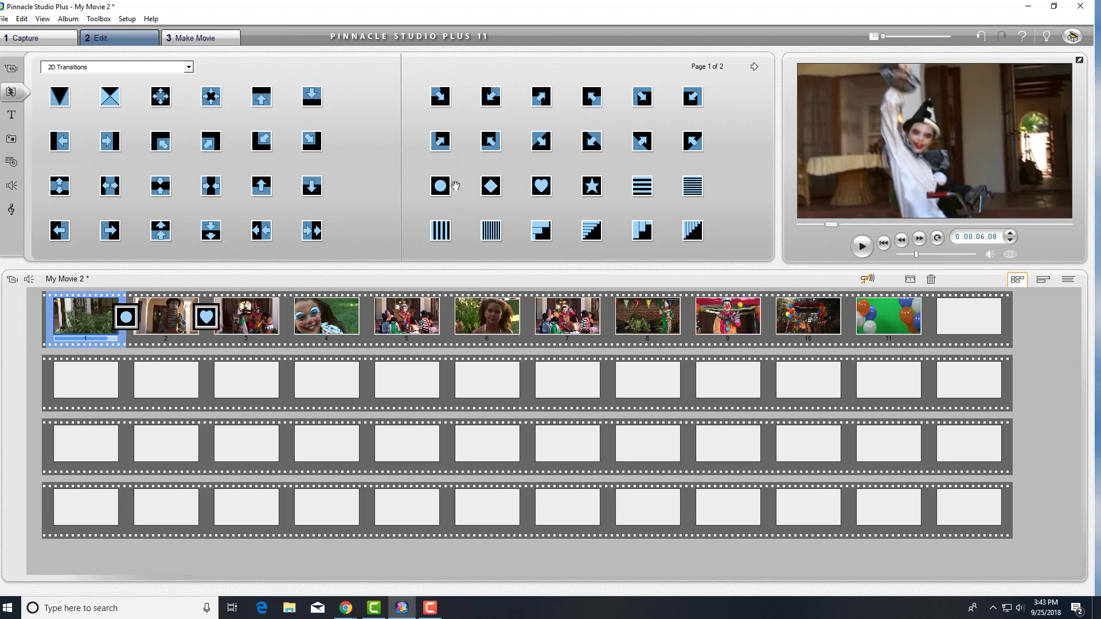
{"action": "left_click_drag", "start_coordinate": [440, 186], "coordinate": [275, 325]}
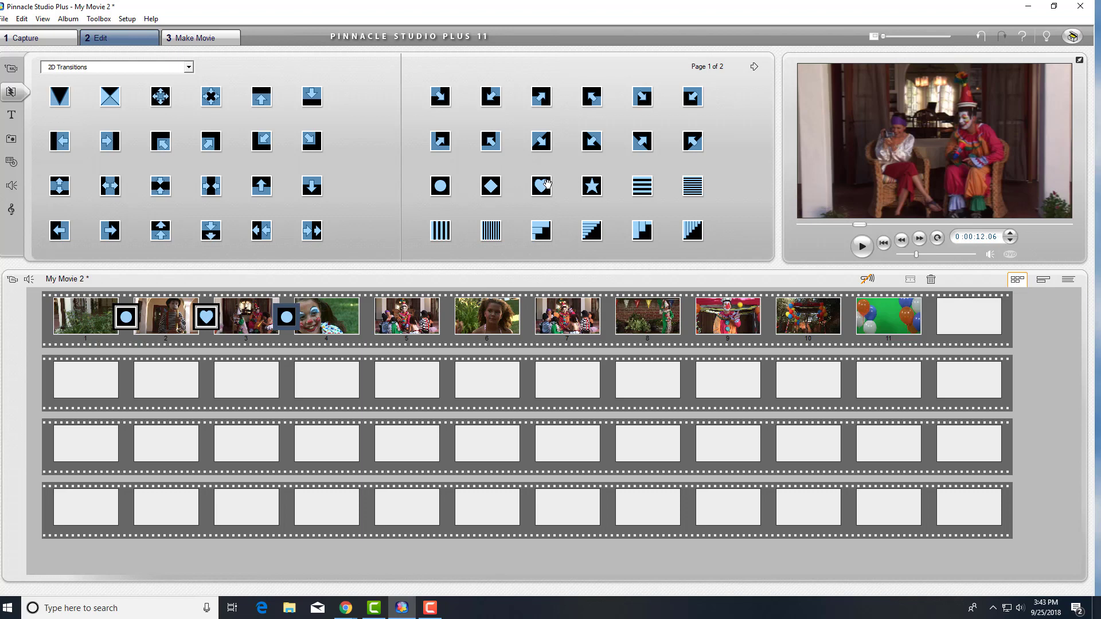
{"action": "left_click_drag", "start_coordinate": [547, 184], "coordinate": [398, 316]}
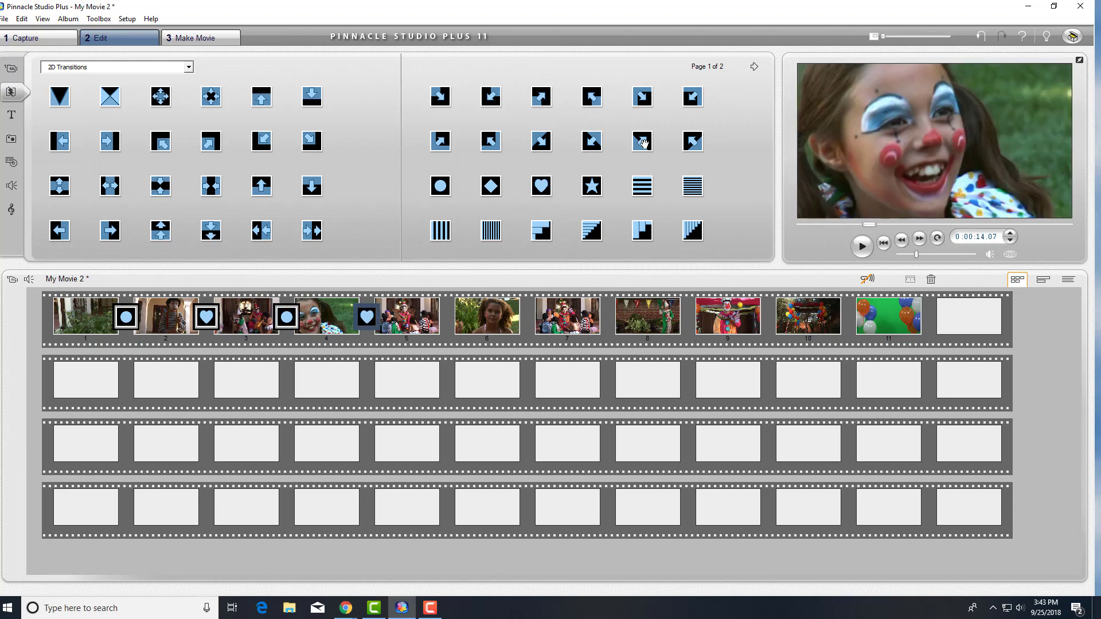
{"action": "left_click_drag", "start_coordinate": [643, 143], "coordinate": [453, 316]}
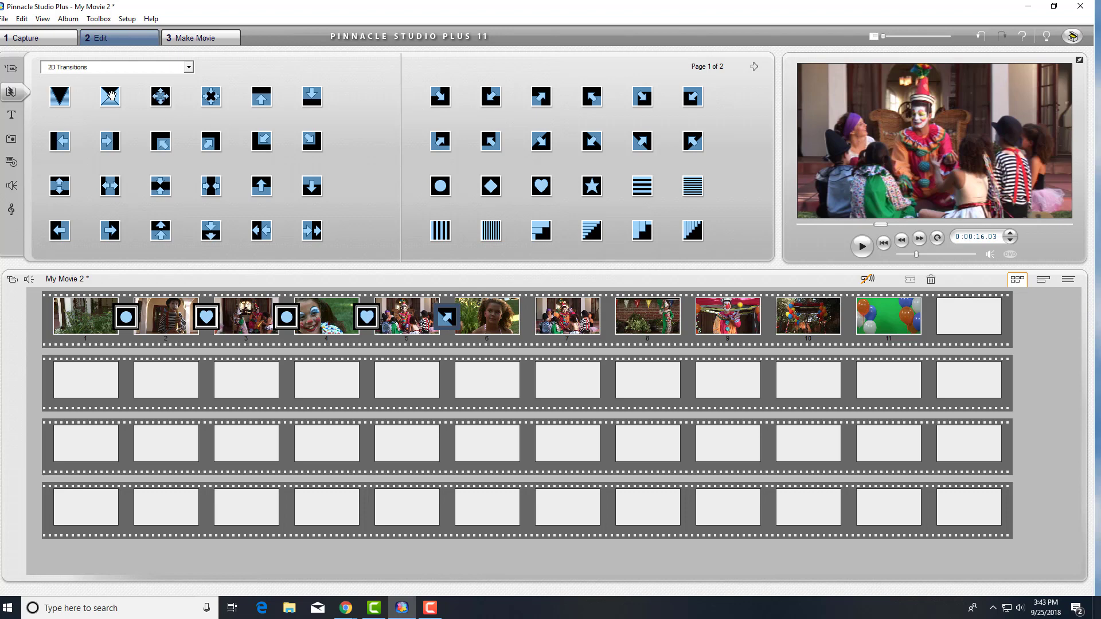
{"action": "left_click_drag", "start_coordinate": [111, 94], "coordinate": [527, 317]}
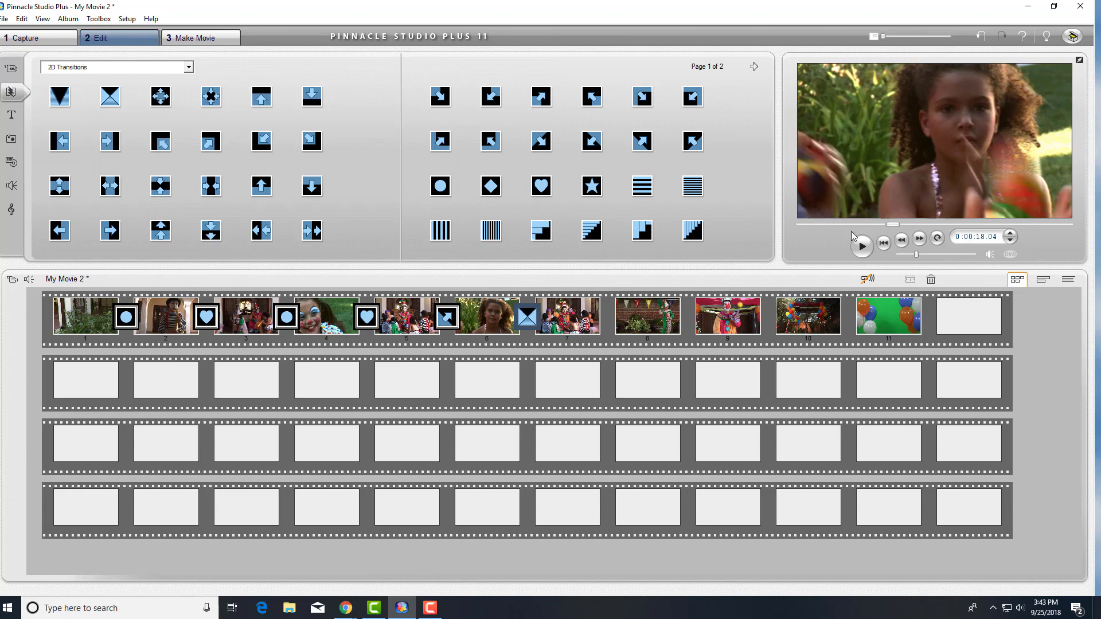
In the timeline view, split the fifth clip into two at 0:00:15.14
{"action": "left_click", "coordinate": [1043, 279]}
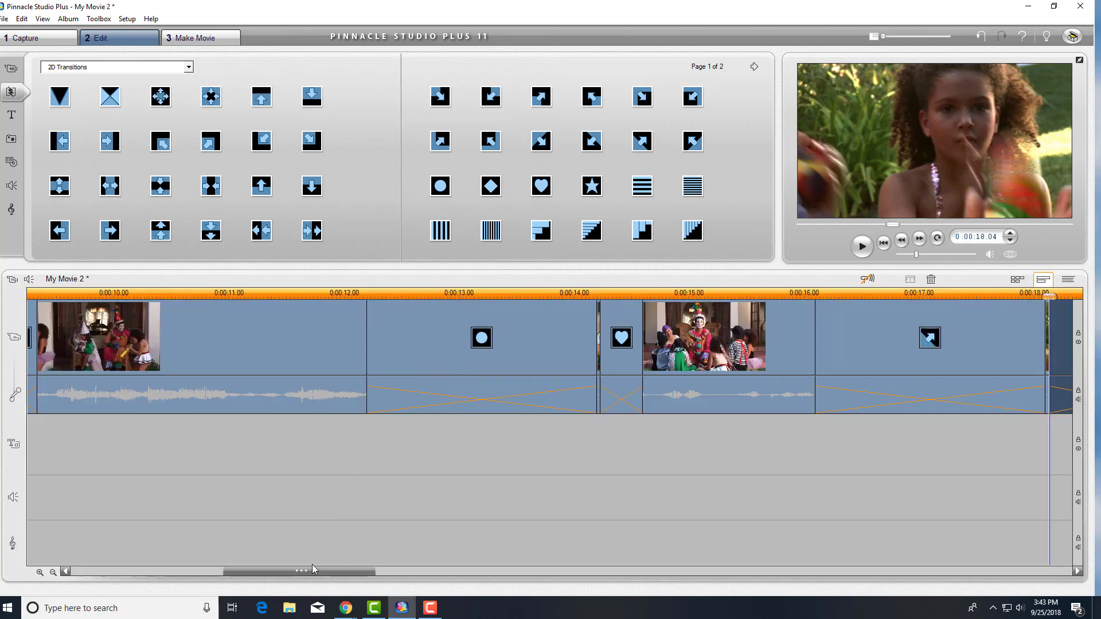
{"action": "left_click_drag", "start_coordinate": [311, 571], "coordinate": [370, 574]}
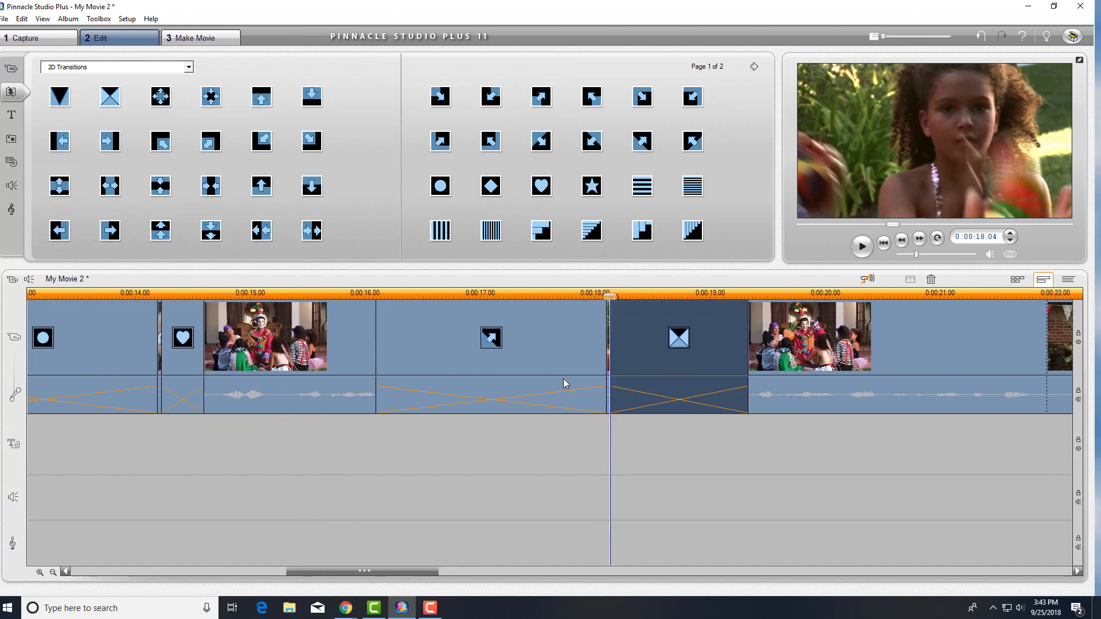
{"action": "left_click_drag", "start_coordinate": [683, 294], "coordinate": [250, 295]}
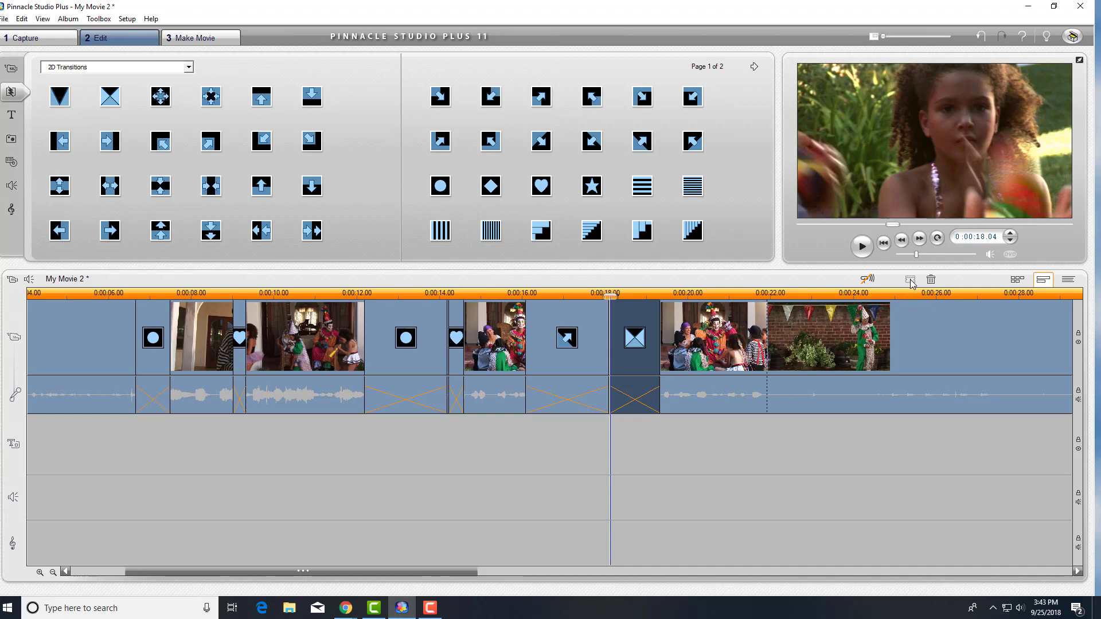
{"action": "left_click_drag", "start_coordinate": [606, 298], "coordinate": [500, 298]}
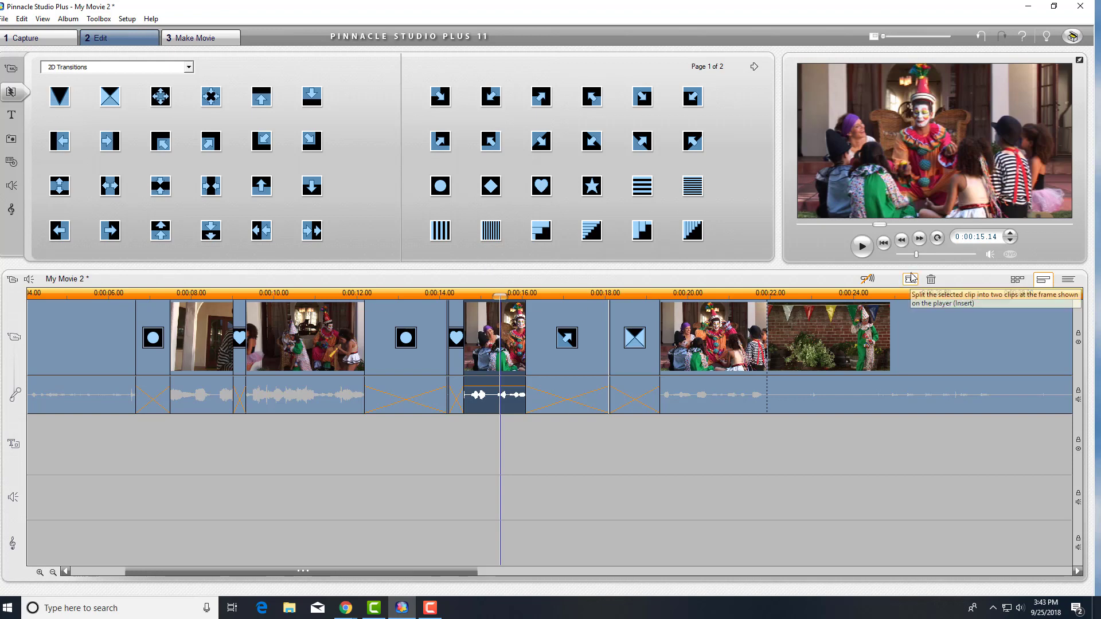
{"action": "left_click", "coordinate": [1018, 279]}
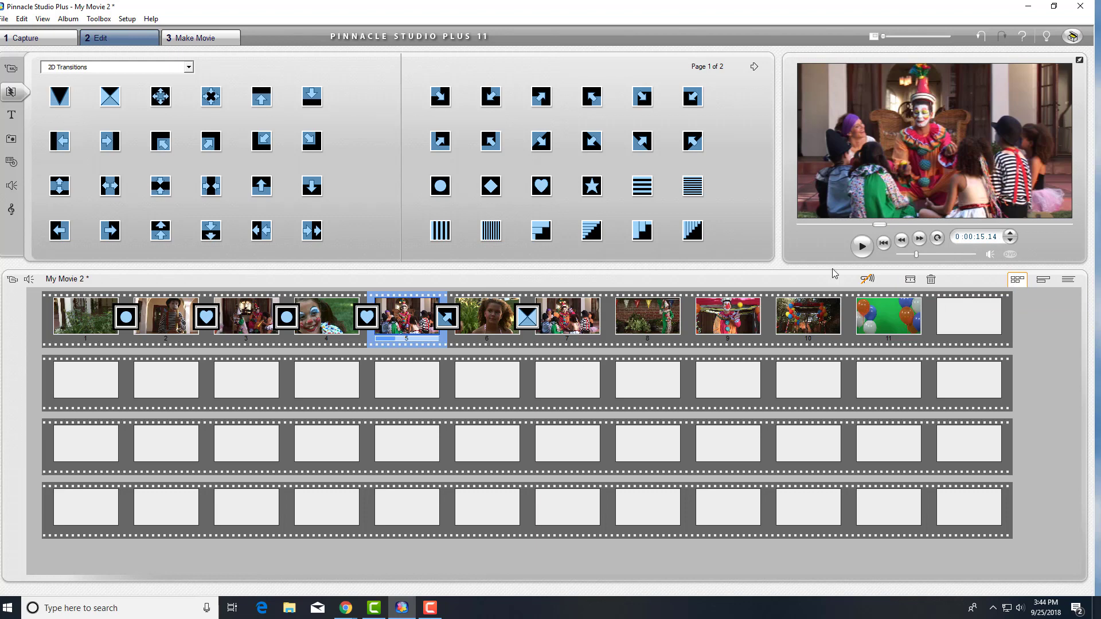
{"action": "left_click", "coordinate": [1043, 280]}
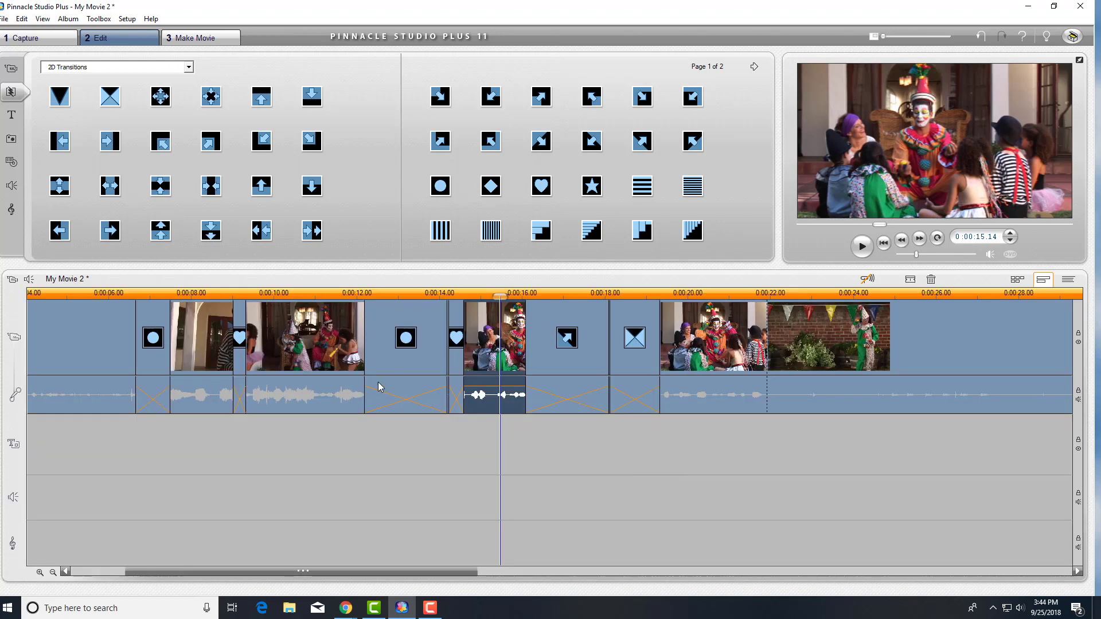
{"action": "left_click", "coordinate": [911, 281]}
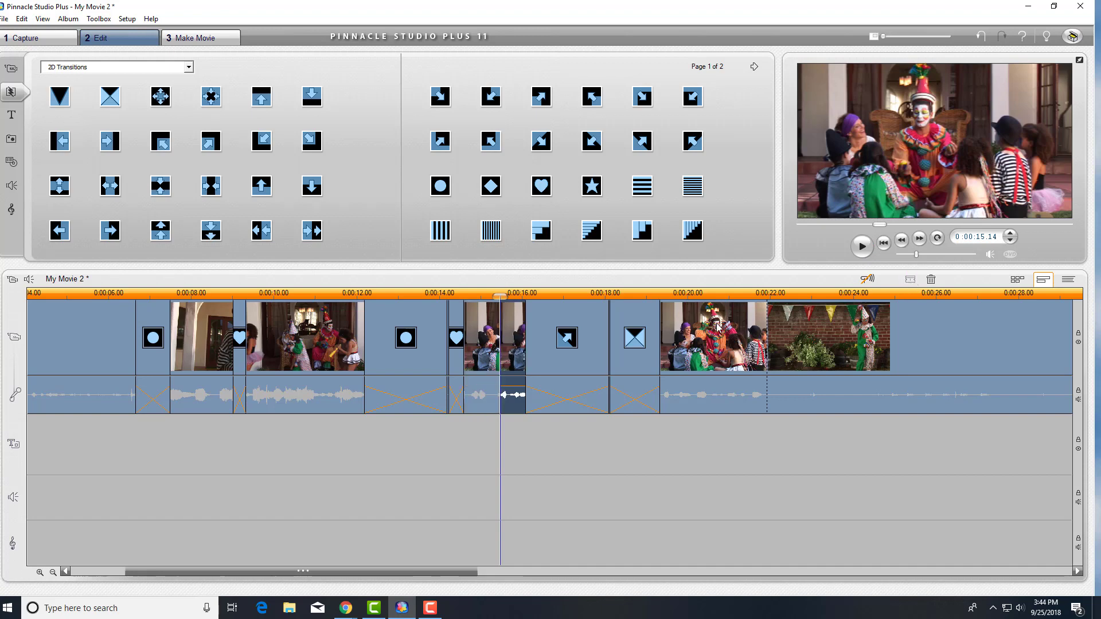
Place the star transition between the two halves of the split clip, preview that part of the movie, and return to the timeline view
{"action": "left_click_drag", "start_coordinate": [593, 185], "coordinate": [507, 322]}
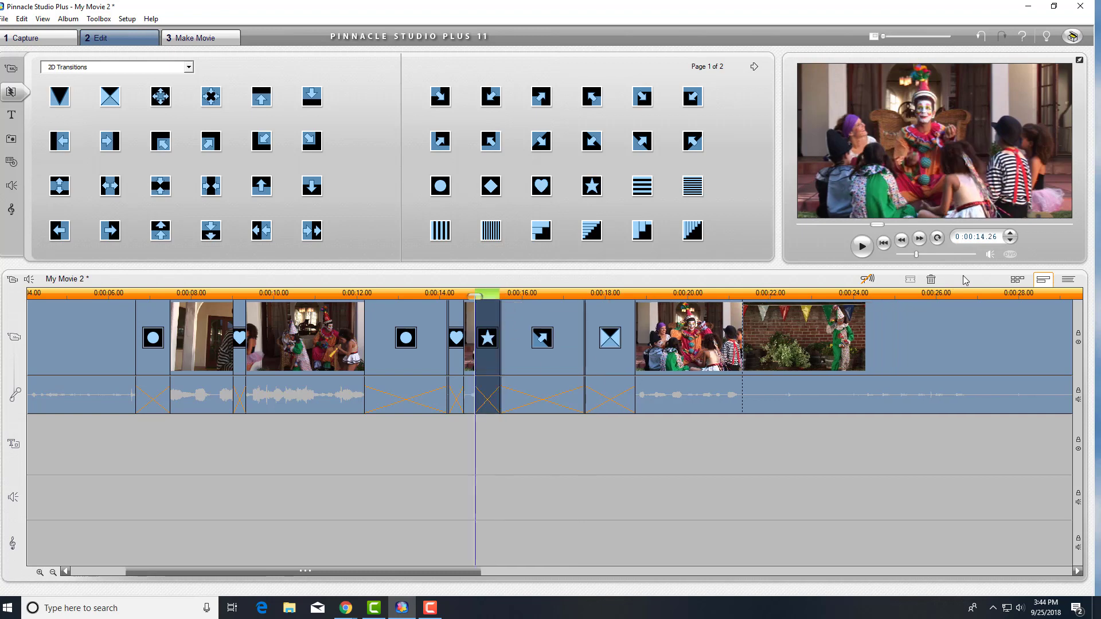
{"action": "left_click", "coordinate": [1011, 283]}
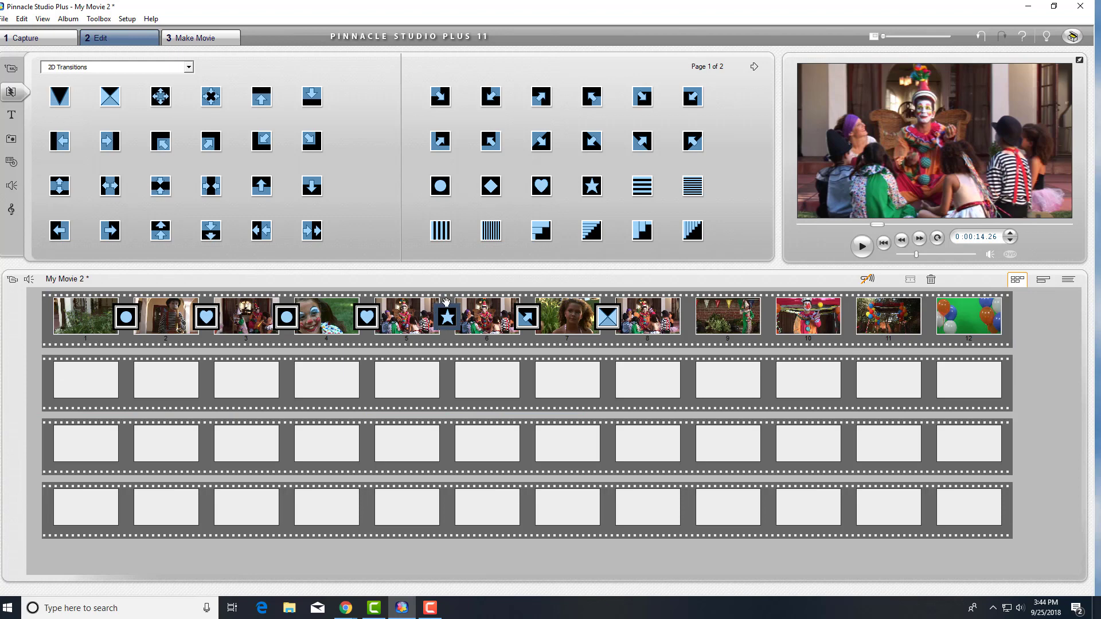
{"action": "left_click_drag", "start_coordinate": [880, 225], "coordinate": [822, 232]}
{"action": "left_click", "coordinate": [863, 248]}
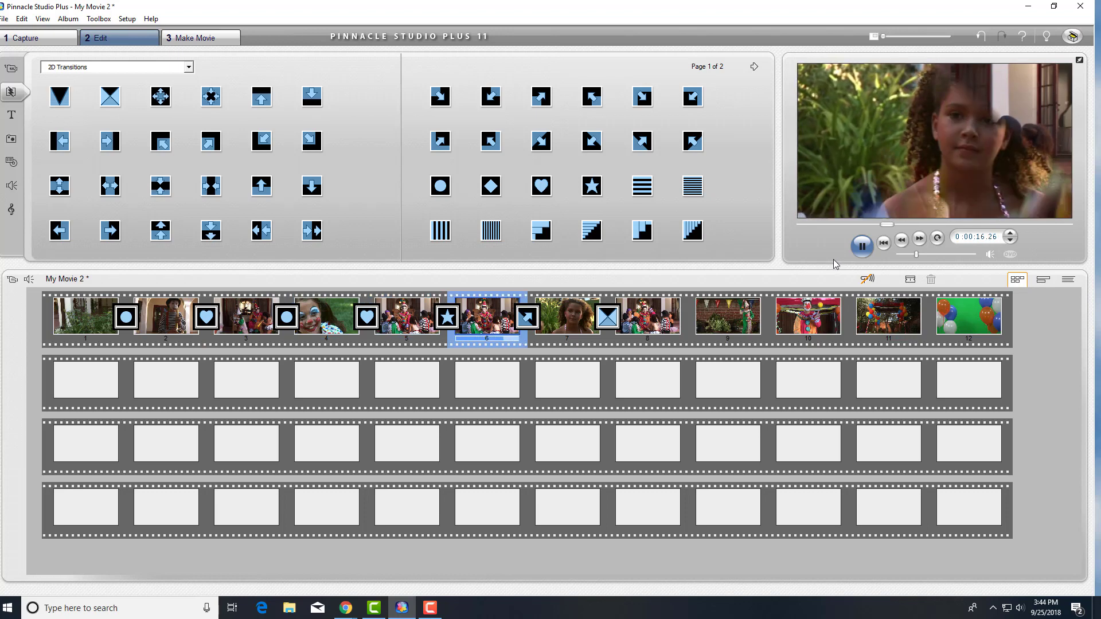
{"action": "left_click", "coordinate": [862, 246]}
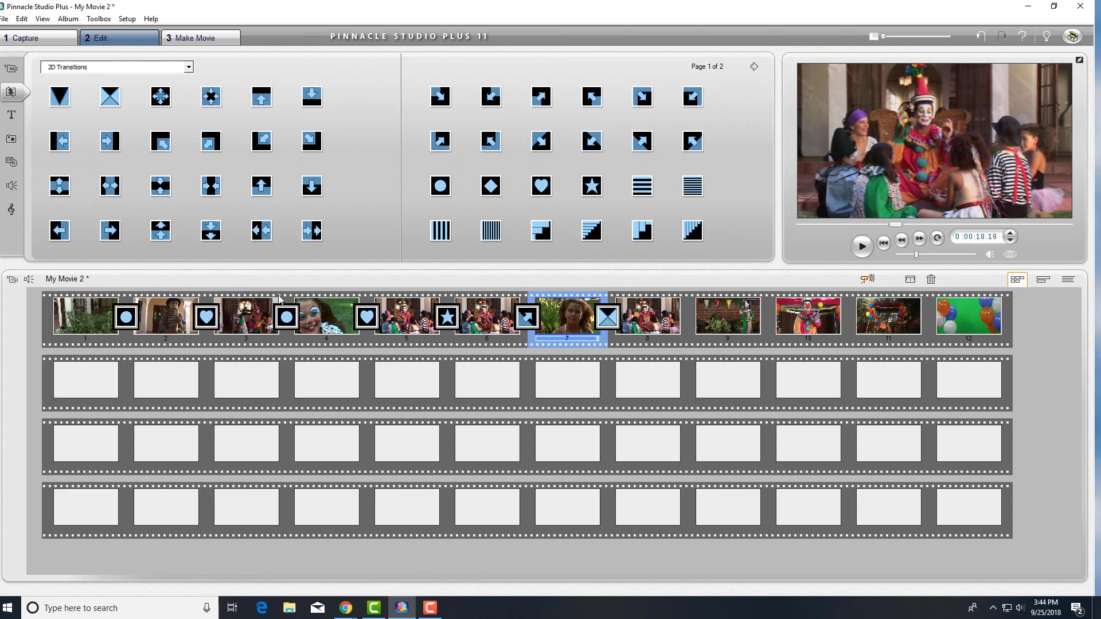
{"action": "left_click", "coordinate": [1043, 280]}
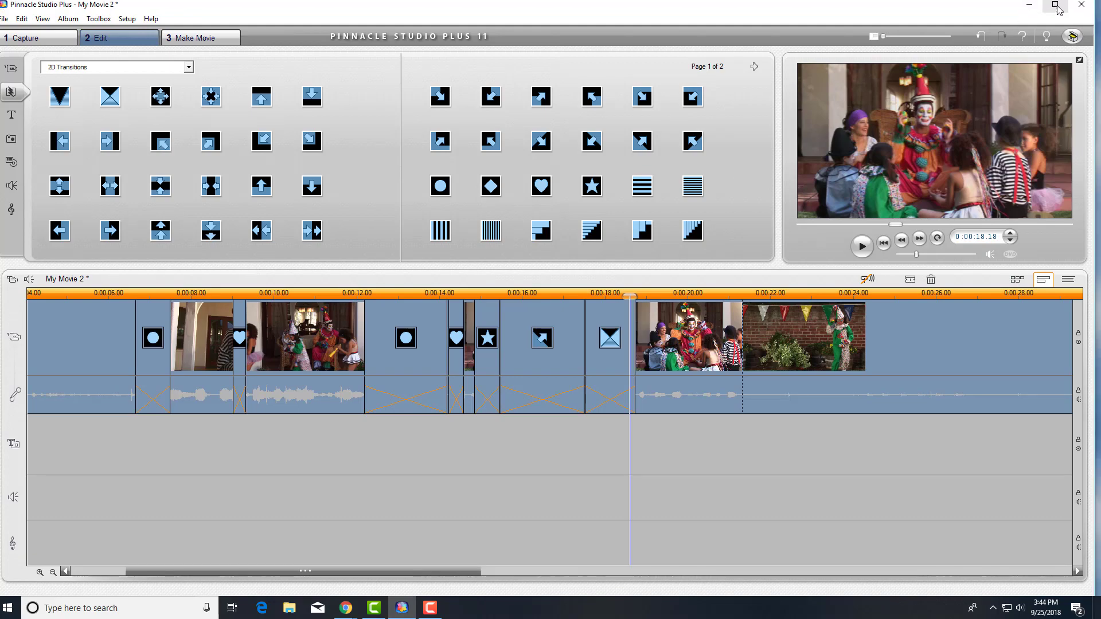
Minimize the movie editor, switch to a blank Chrome window and open the Google home page
{"action": "left_click", "coordinate": [1030, 8]}
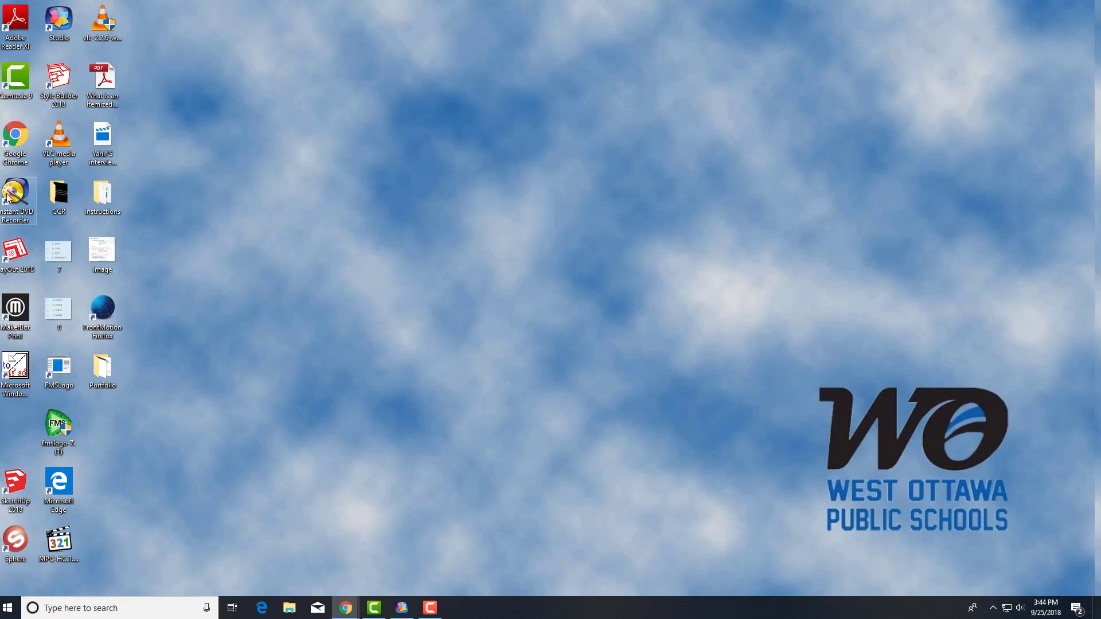
{"action": "double_click", "coordinate": [10, 141]}
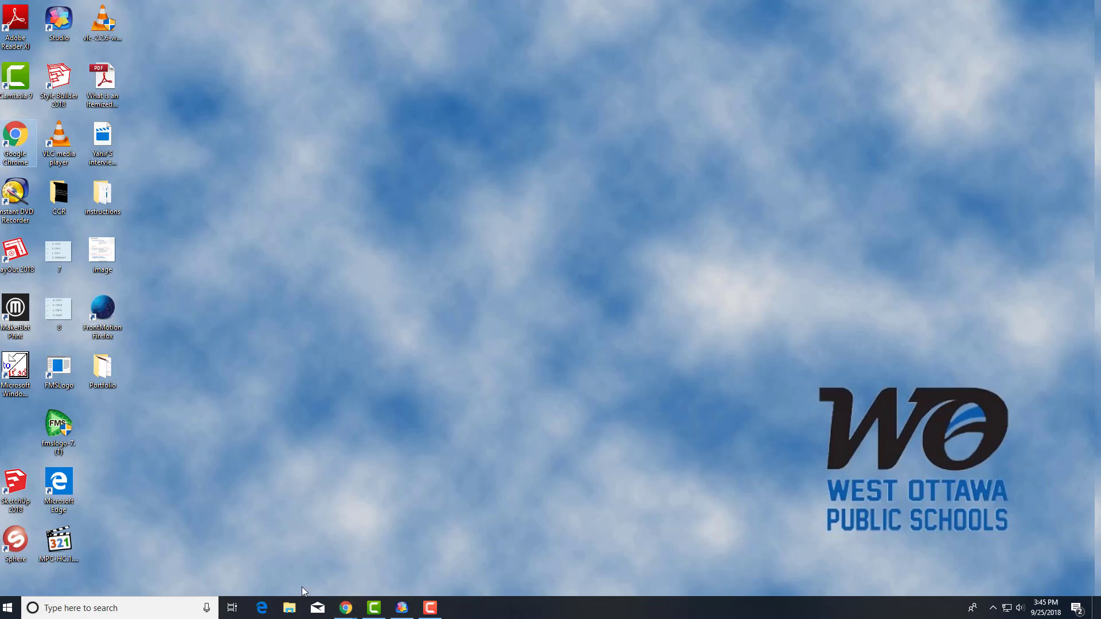
{"action": "mouse_move", "coordinate": [344, 611]}
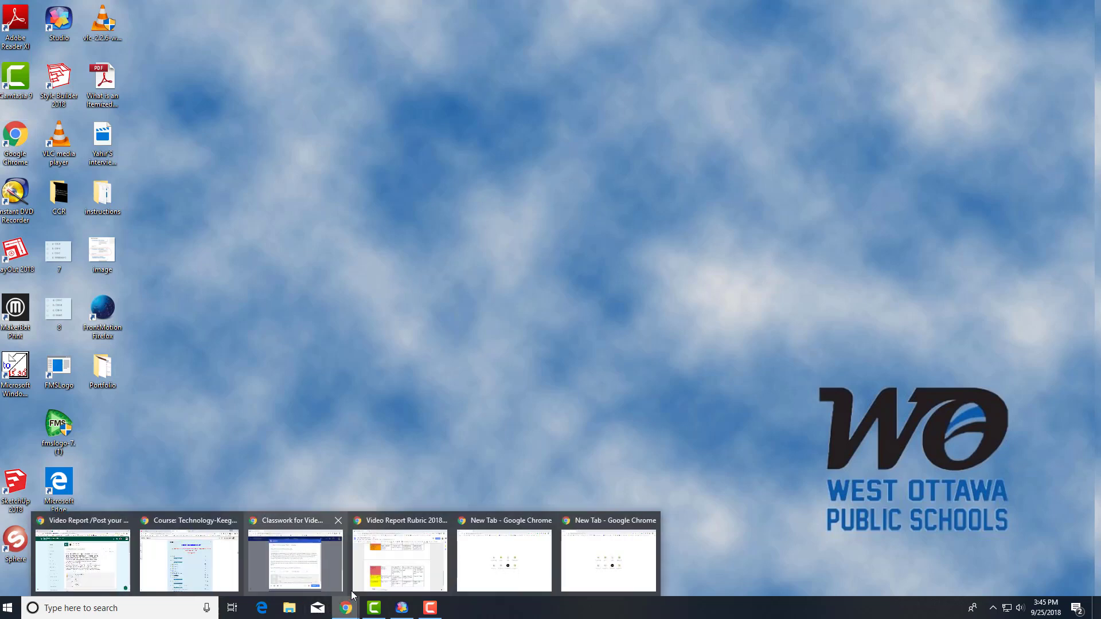
{"action": "left_click", "coordinate": [480, 544]}
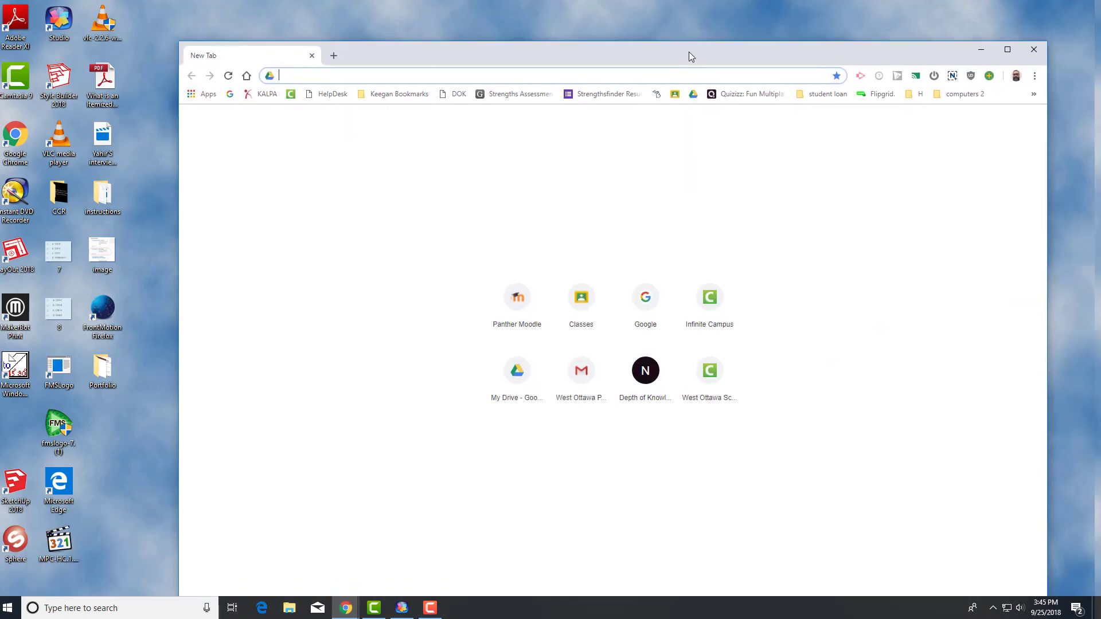
{"action": "left_click", "coordinate": [231, 97]}
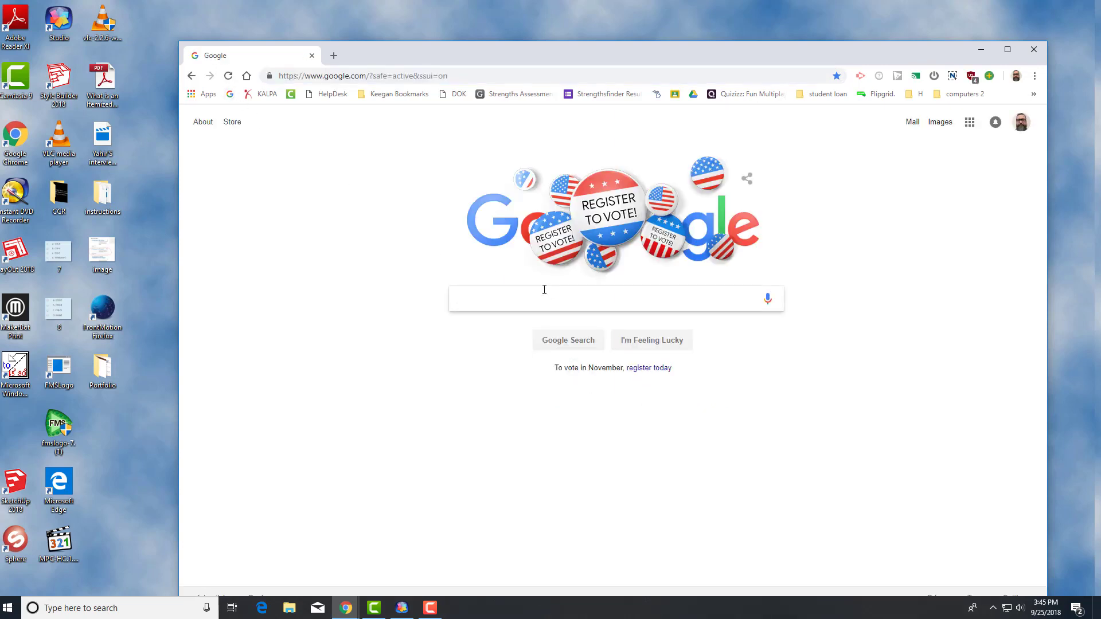
Search Google for "circus tent" and show the image results
{"action": "type", "text": "Circ"}
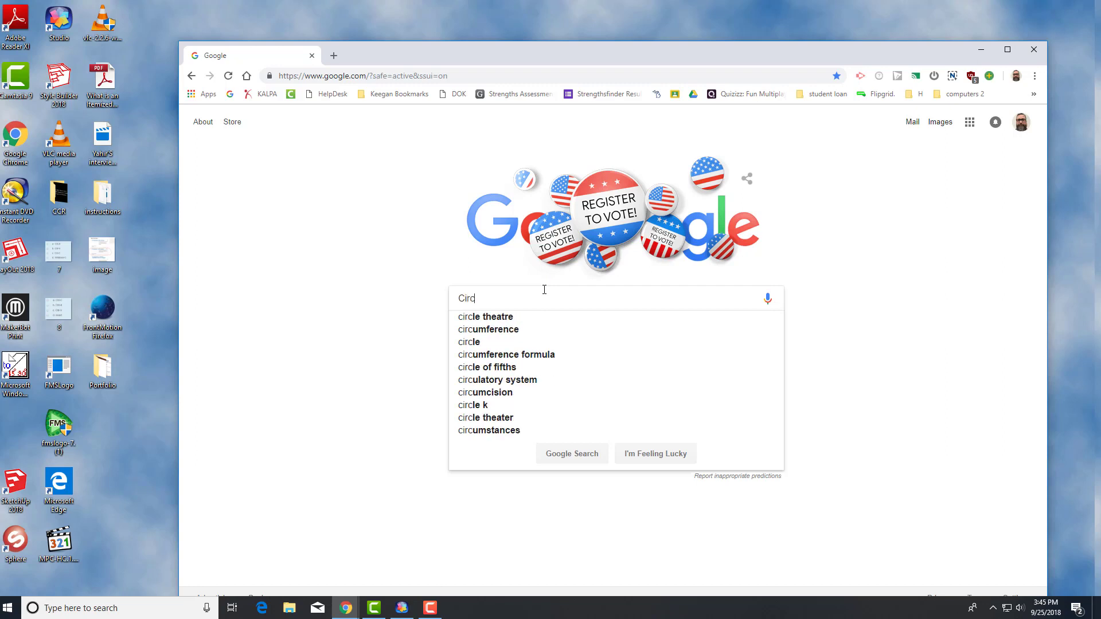
{"action": "type", "text": "us "}
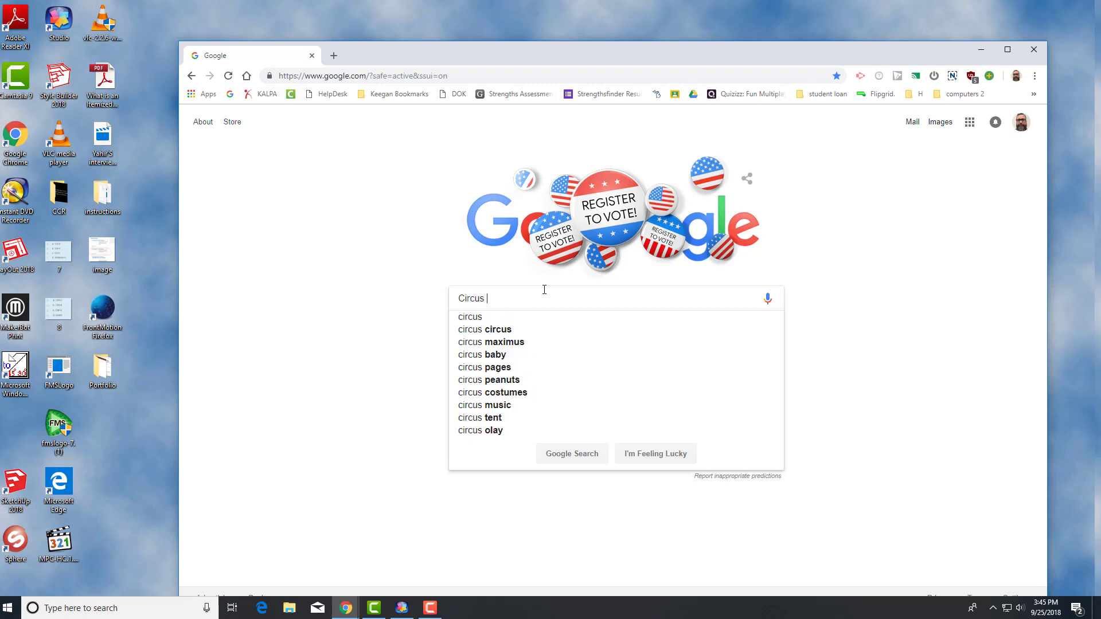
{"action": "type", "text": "tent"}
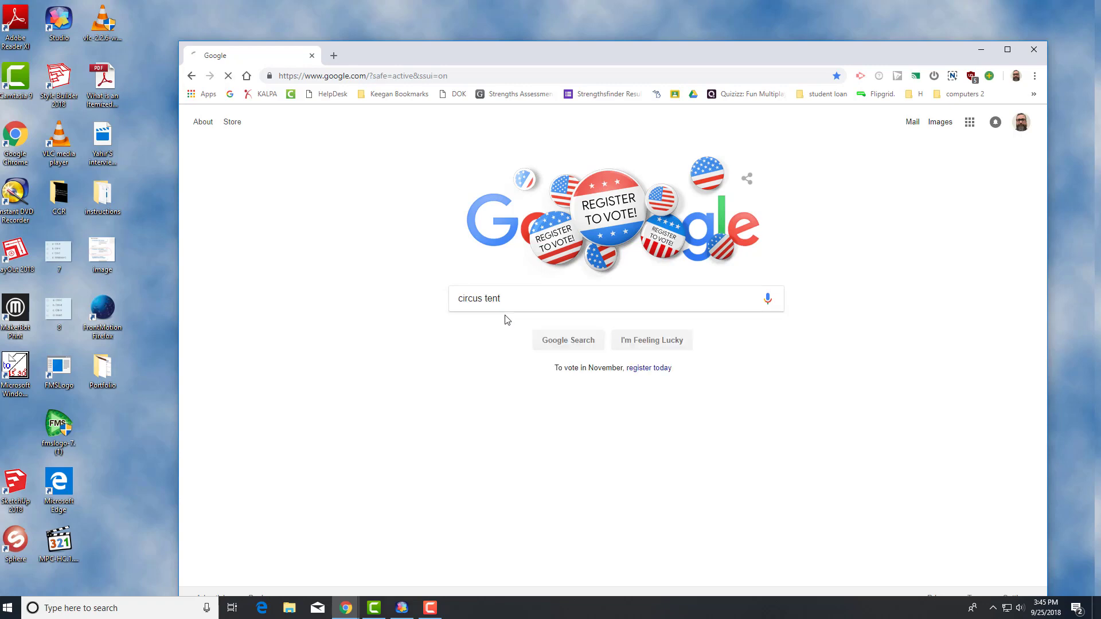
{"action": "left_click", "coordinate": [580, 340]}
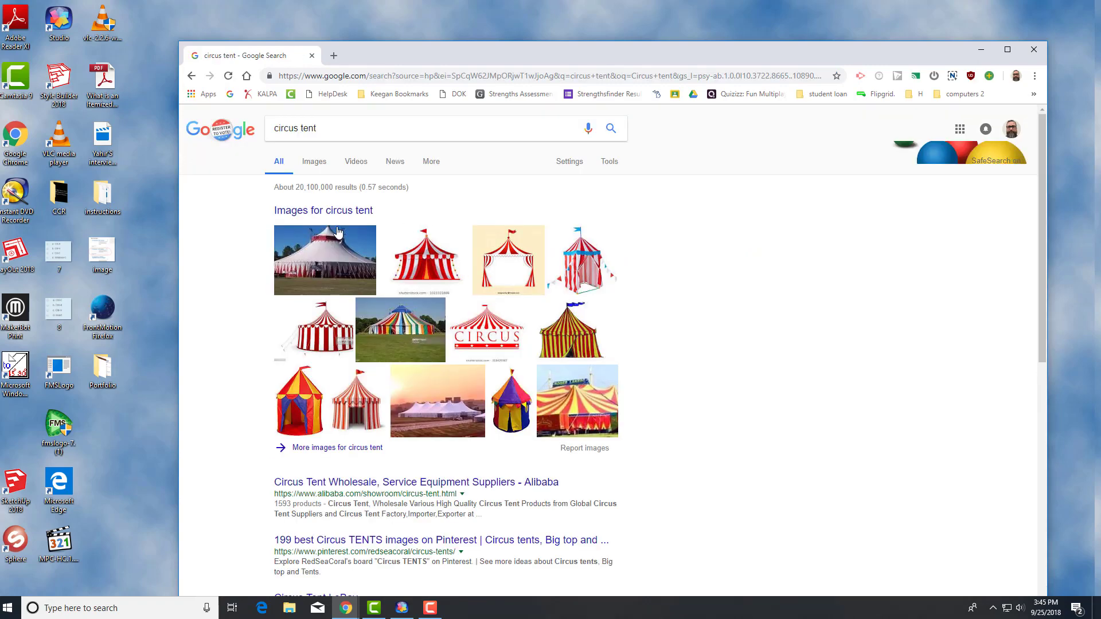
{"action": "left_click", "coordinate": [319, 162]}
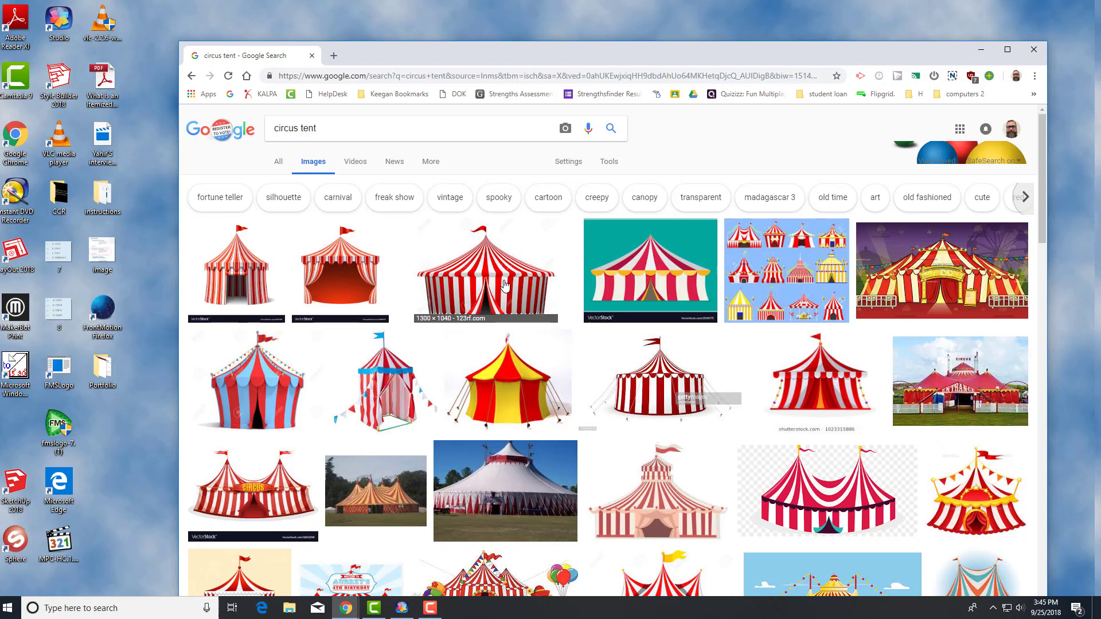
Save the red-and-white striped circus tent picture from 123RF to the Desktop as a JPEG image named tent.jpeg
{"action": "left_click", "coordinate": [504, 285]}
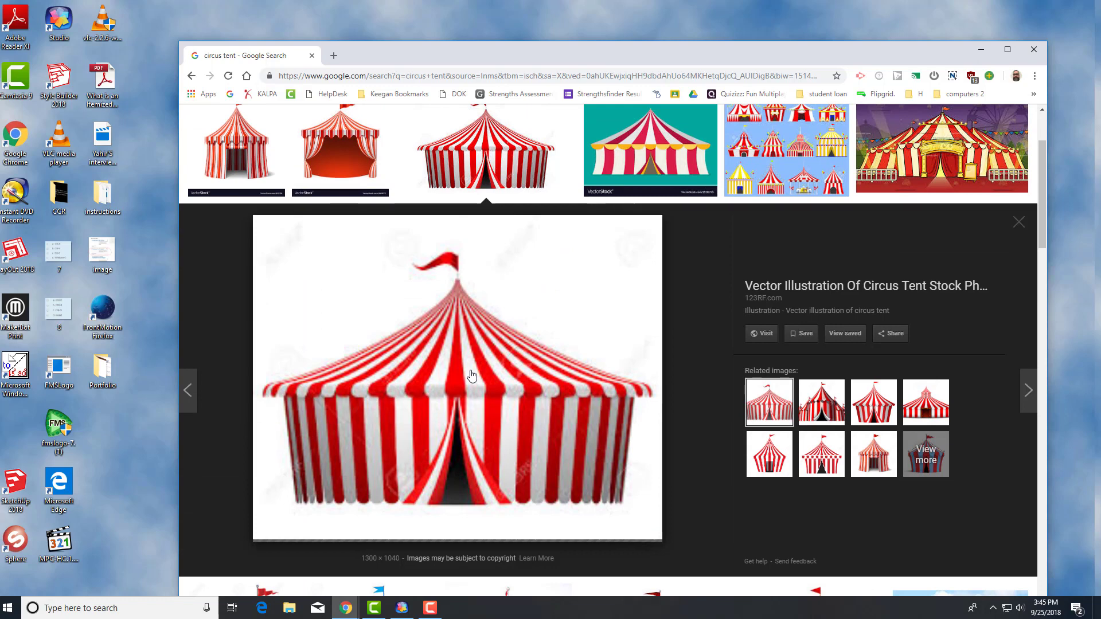
{"action": "right_click", "coordinate": [471, 374]}
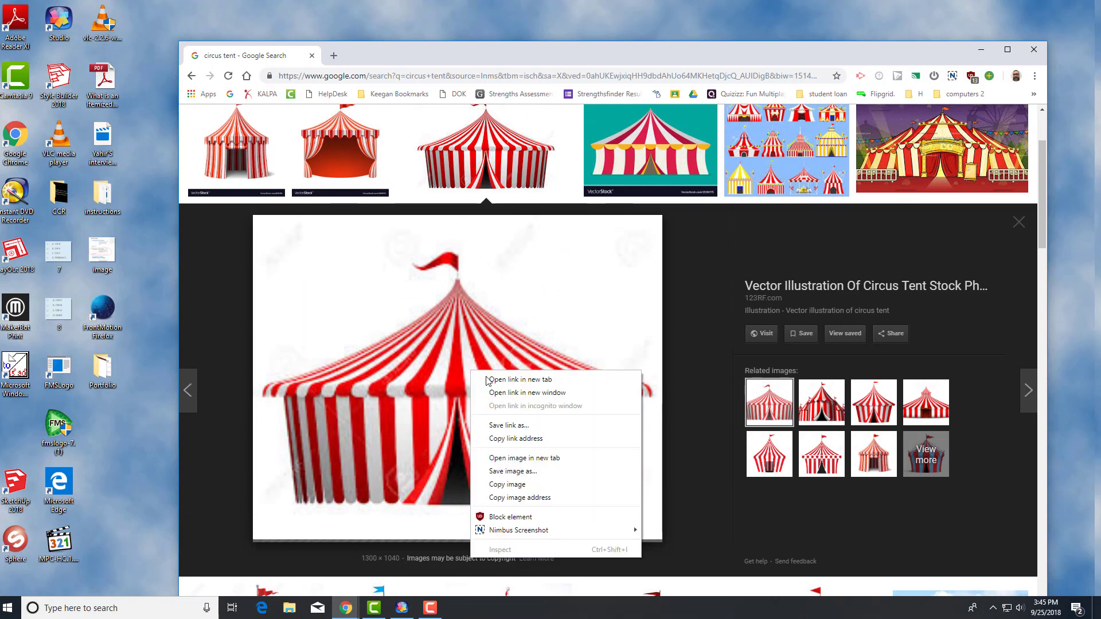
{"action": "left_click", "coordinate": [511, 483]}
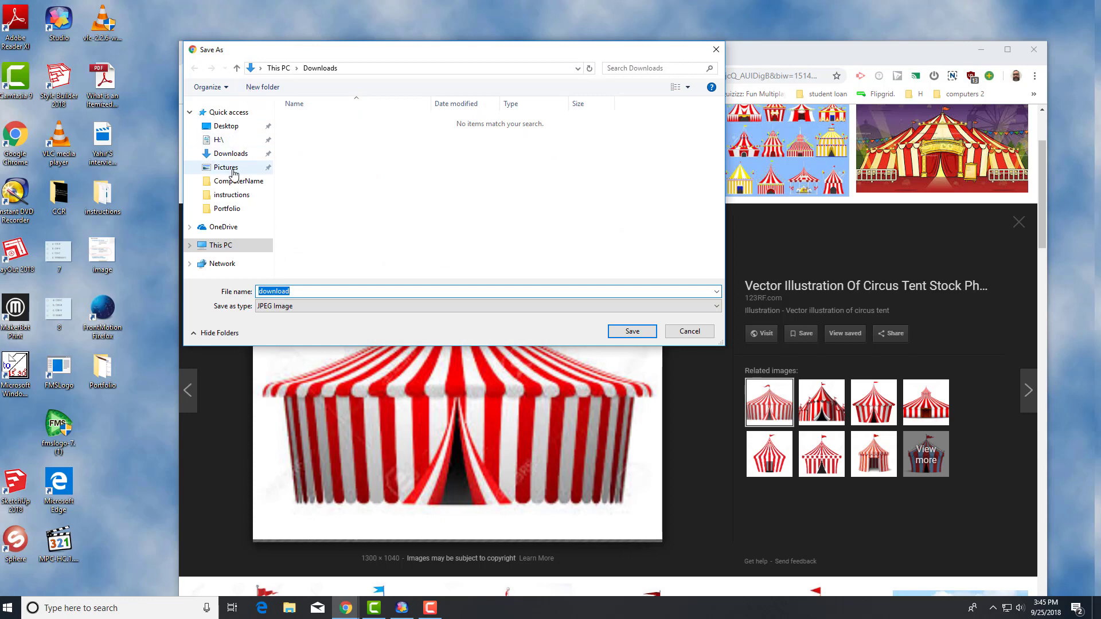
{"action": "left_click", "coordinate": [239, 131]}
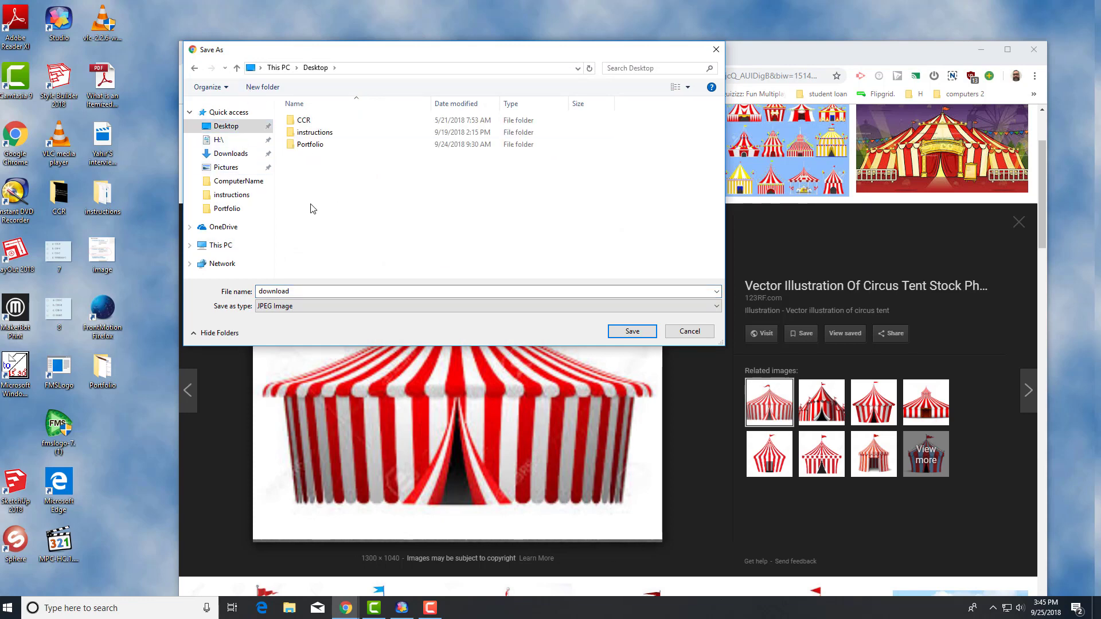
{"action": "left_click", "coordinate": [310, 293]}
{"action": "left_click", "coordinate": [311, 293]}
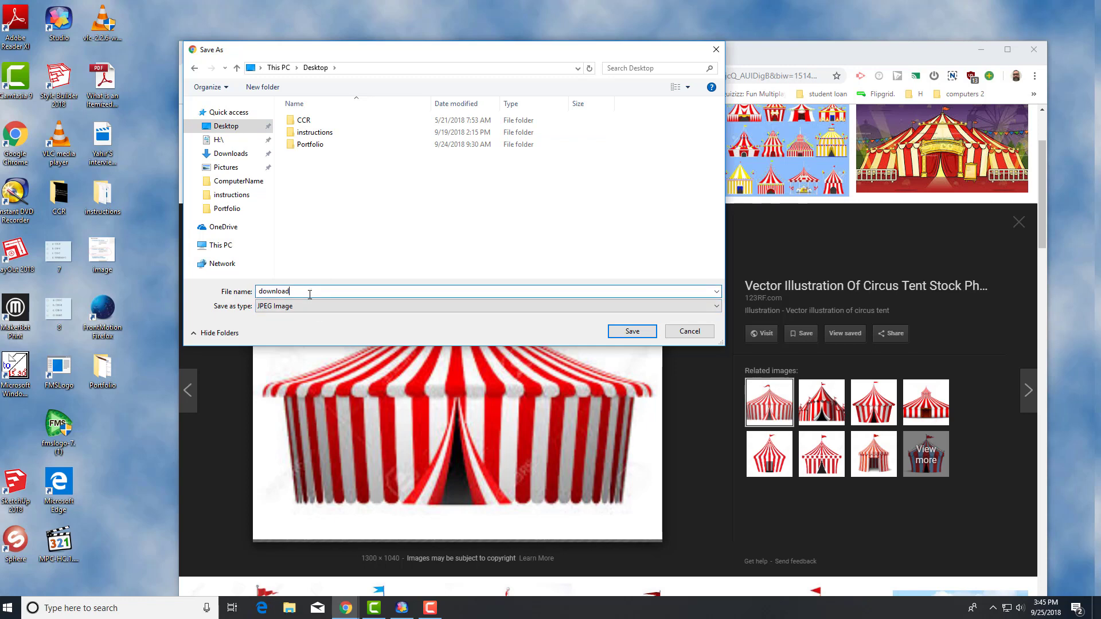
{"action": "left_click_drag", "start_coordinate": [311, 293], "coordinate": [256, 299]}
{"action": "type", "text": "tent.jpeg"}
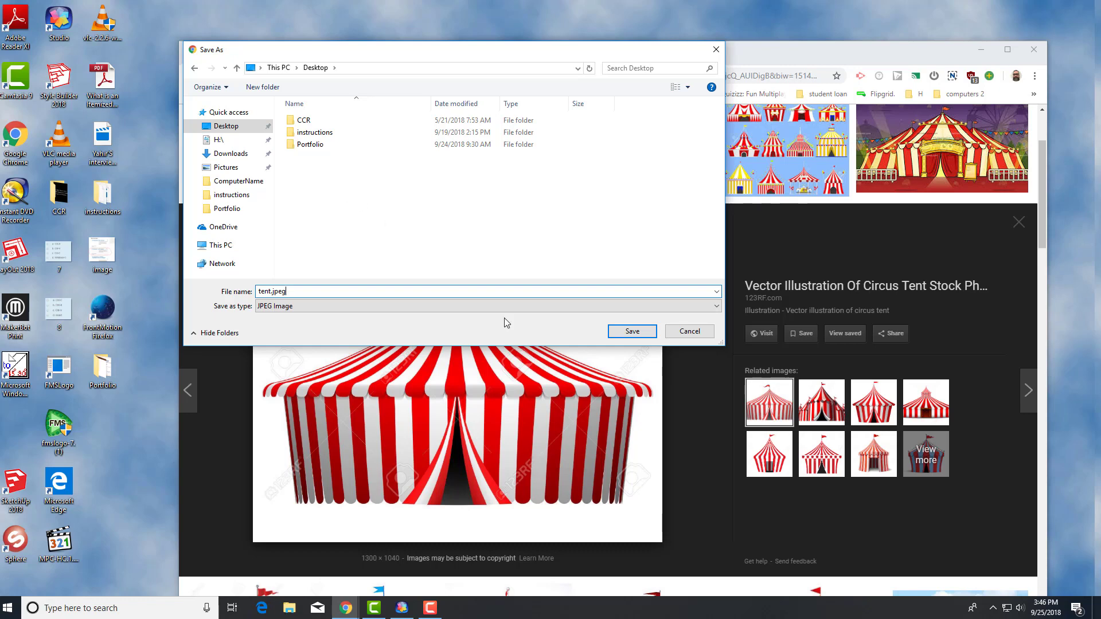
{"action": "left_click", "coordinate": [631, 332]}
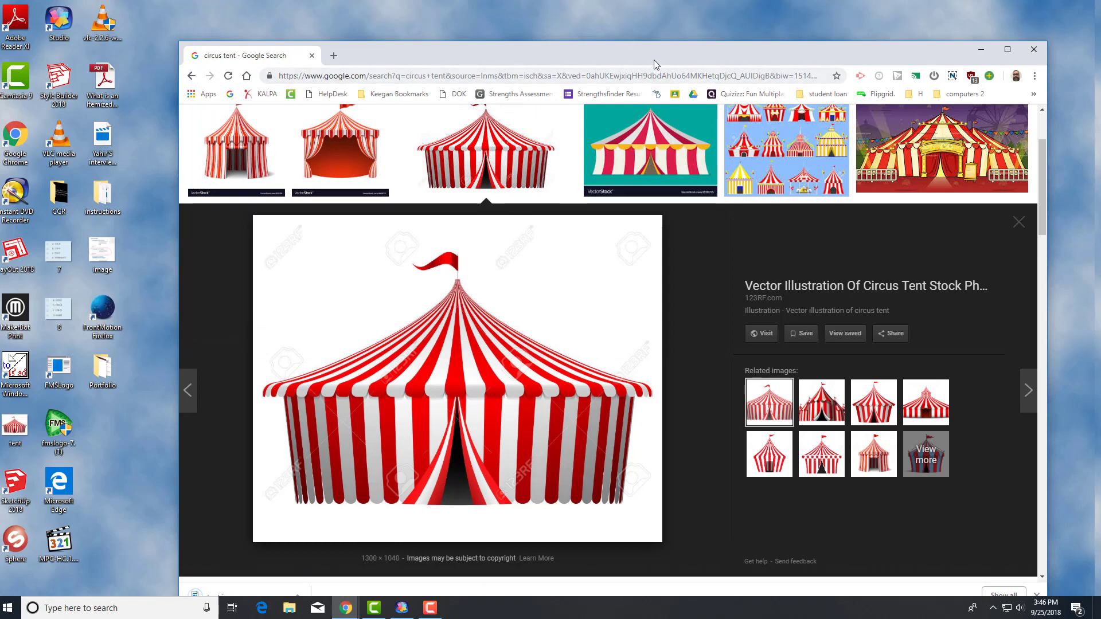
{"action": "left_click_drag", "start_coordinate": [657, 56], "coordinate": [647, 25]}
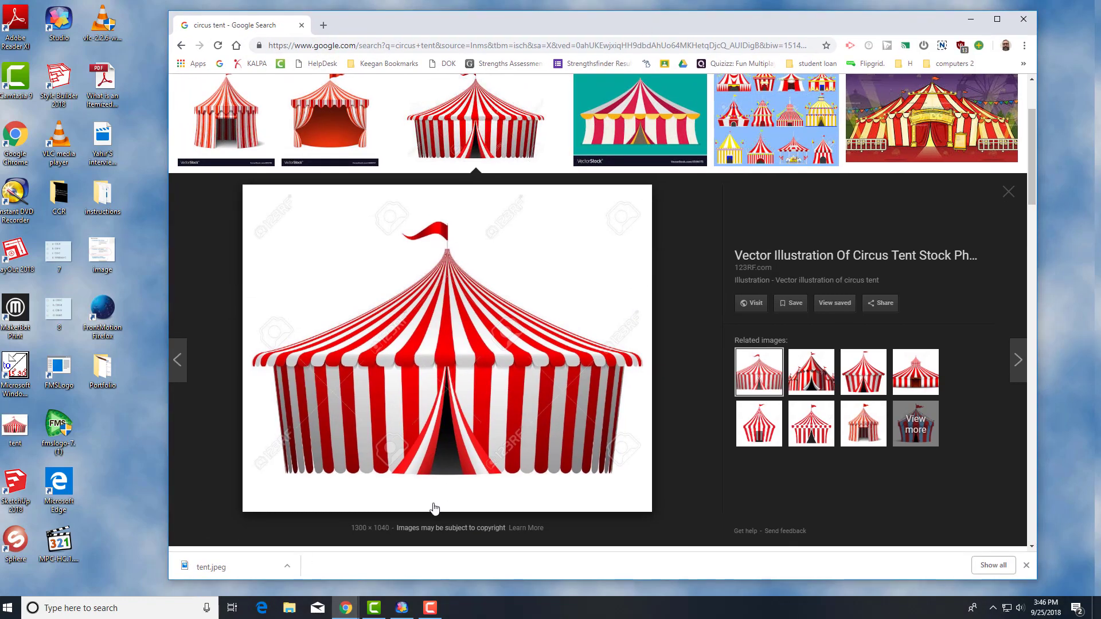
Switch back to Pinnacle Studio, browse the still images album to the Desktop folder and select the tent picture
{"action": "left_click", "coordinate": [402, 609]}
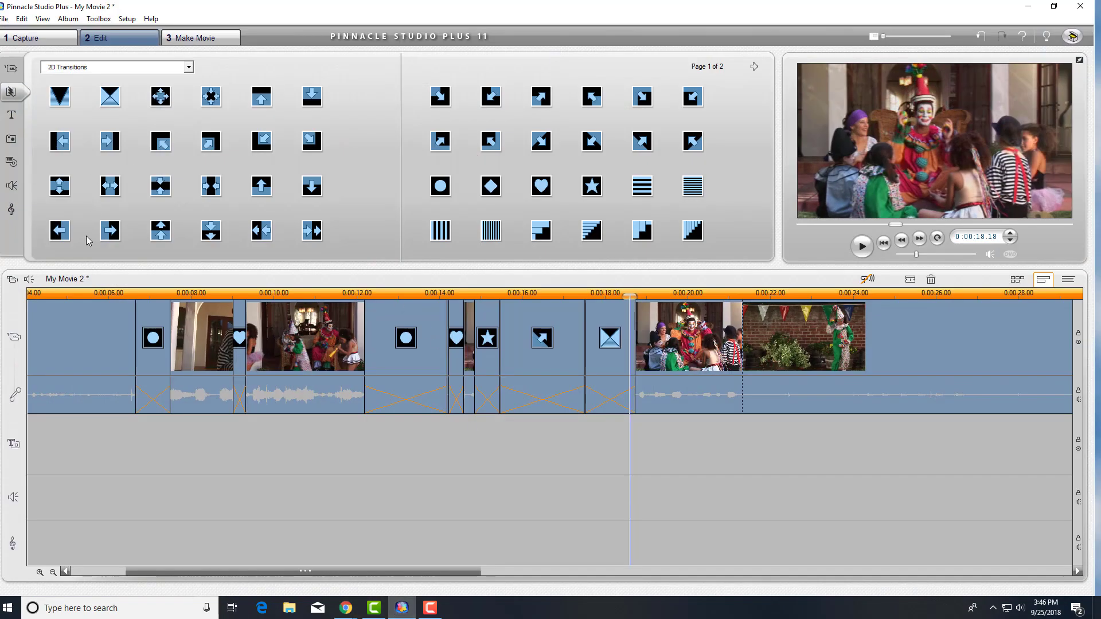
{"action": "left_click", "coordinate": [14, 139]}
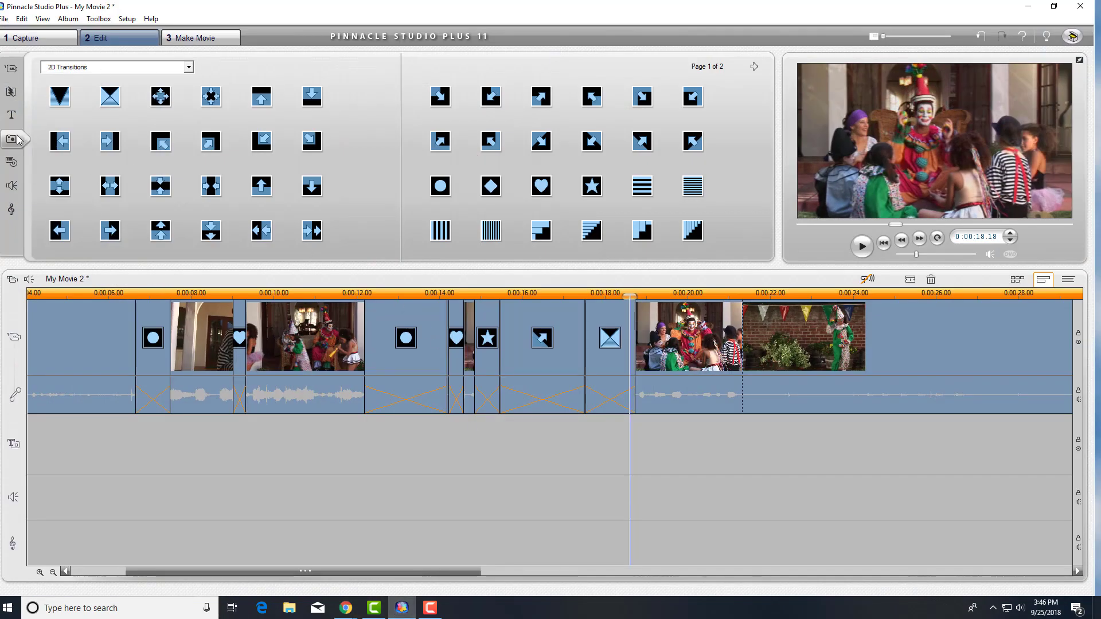
{"action": "left_click", "coordinate": [189, 67]}
{"action": "left_click", "coordinate": [189, 68]}
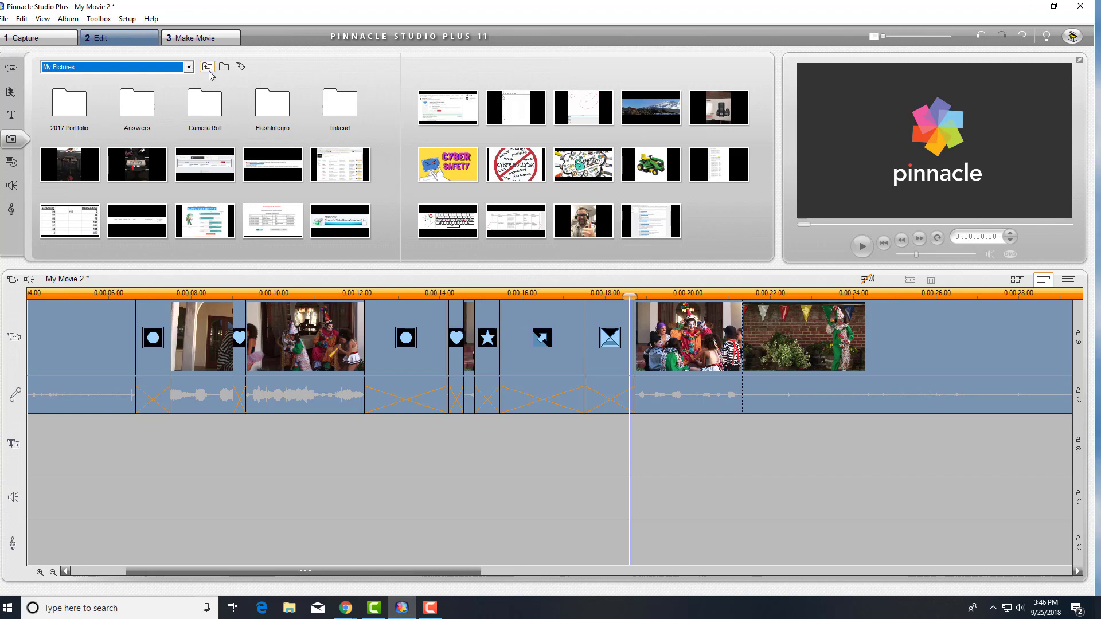
{"action": "left_click", "coordinate": [207, 67]}
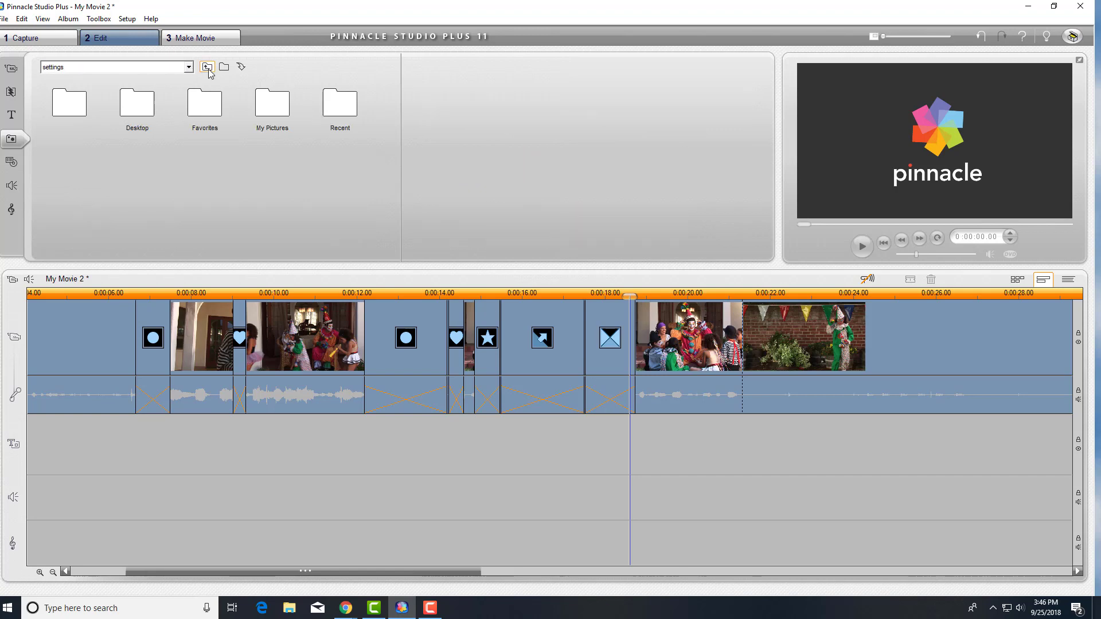
{"action": "double_click", "coordinate": [133, 103]}
{"action": "left_click", "coordinate": [132, 163]}
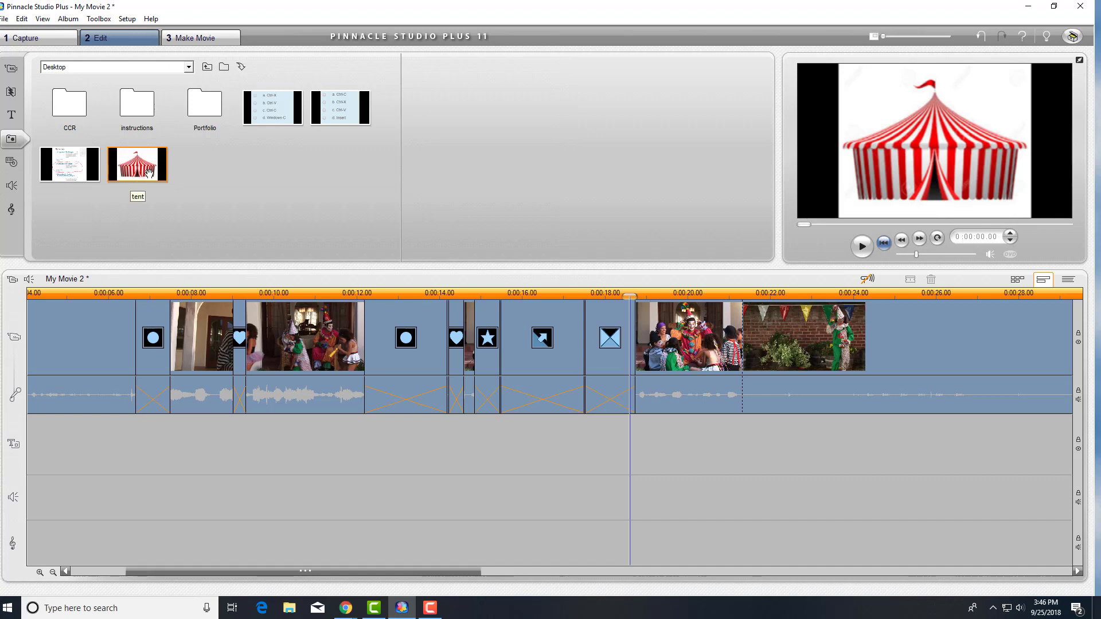
Place the tent picture on the overlay track under the seated clown clip and shrink it into a picture-in-picture inset in the frame's upper-right corner
{"action": "left_click_drag", "start_coordinate": [148, 172], "coordinate": [718, 462]}
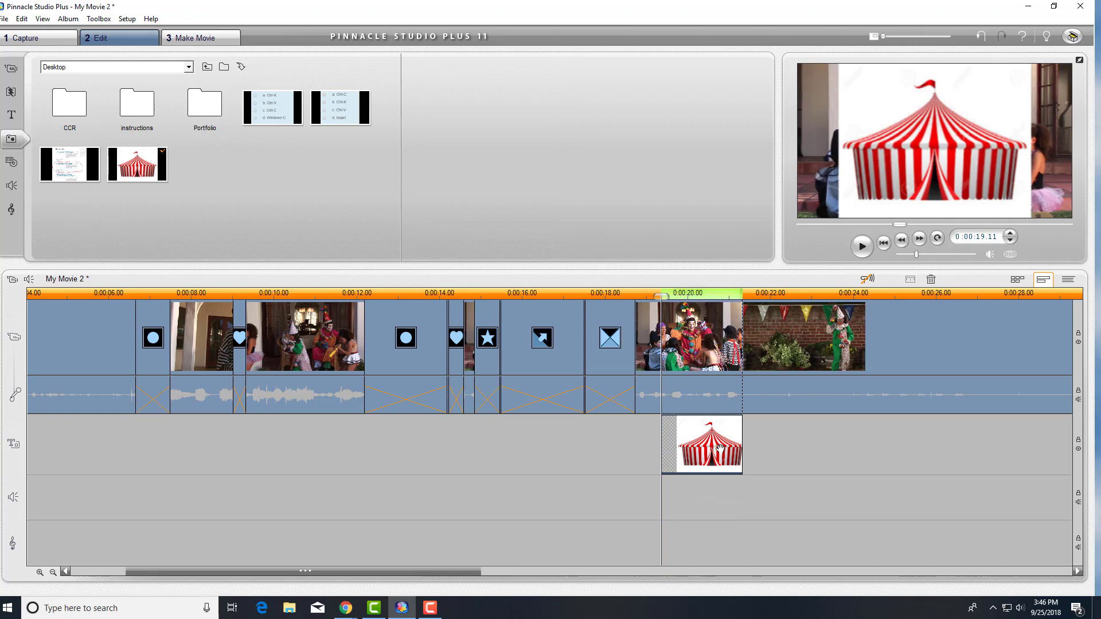
{"action": "double_click", "coordinate": [719, 456]}
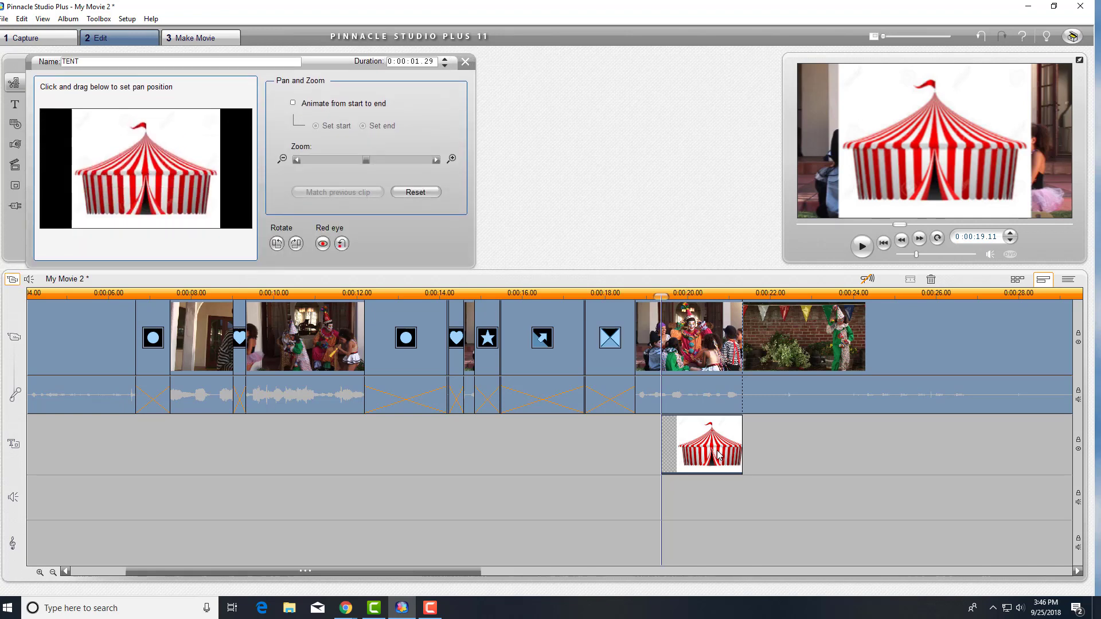
{"action": "left_click", "coordinate": [15, 188]}
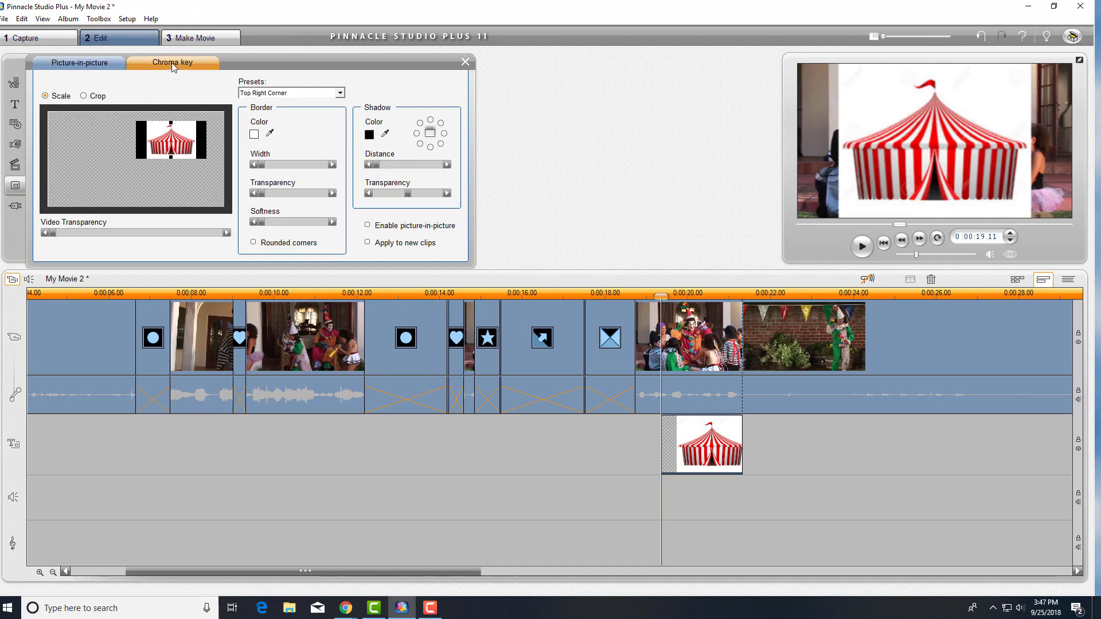
{"action": "mouse_move", "coordinate": [167, 126]}
{"action": "left_mouse_down"}
{"action": "mouse_move", "coordinate": [181, 121]}
{"action": "mouse_move", "coordinate": [184, 135]}
{"action": "left_mouse_up"}
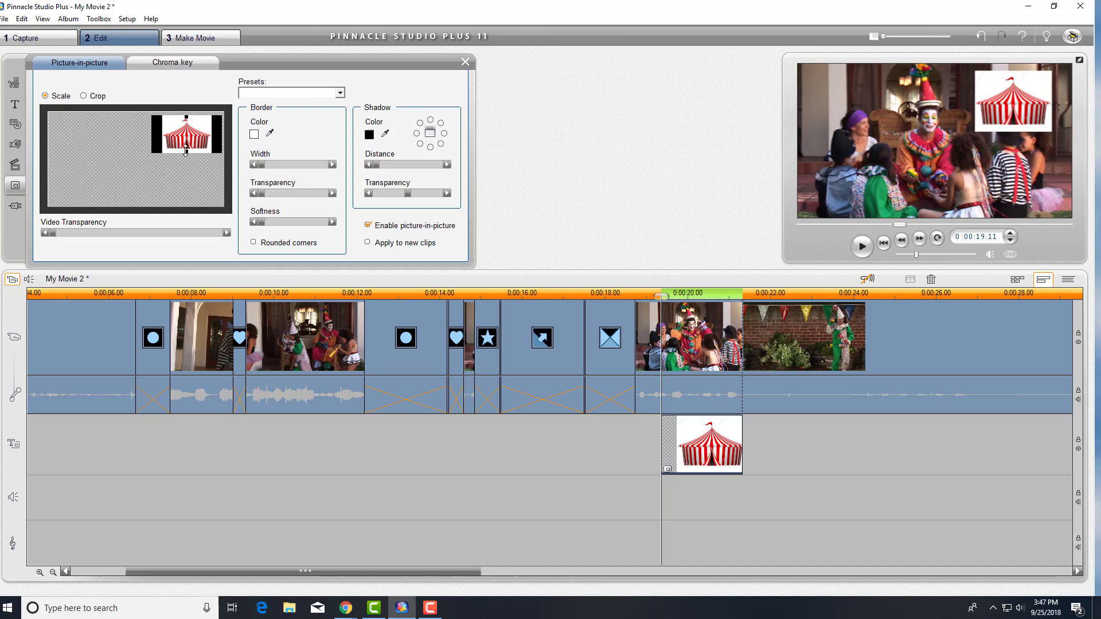
{"action": "left_click_drag", "start_coordinate": [185, 152], "coordinate": [190, 128]}
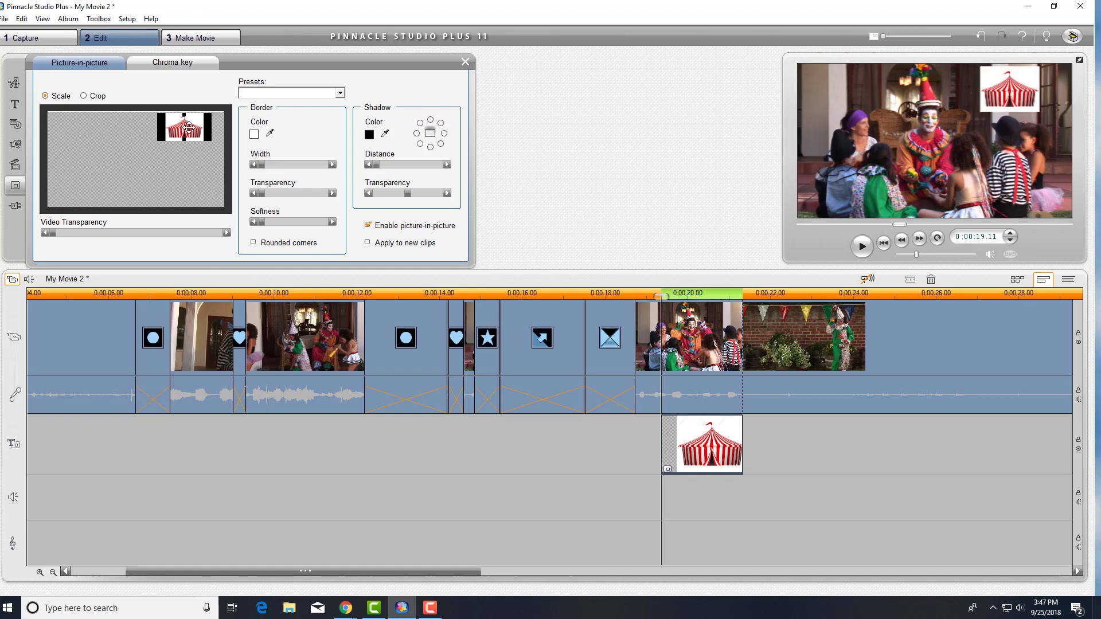
{"action": "left_click_drag", "start_coordinate": [189, 128], "coordinate": [189, 132]}
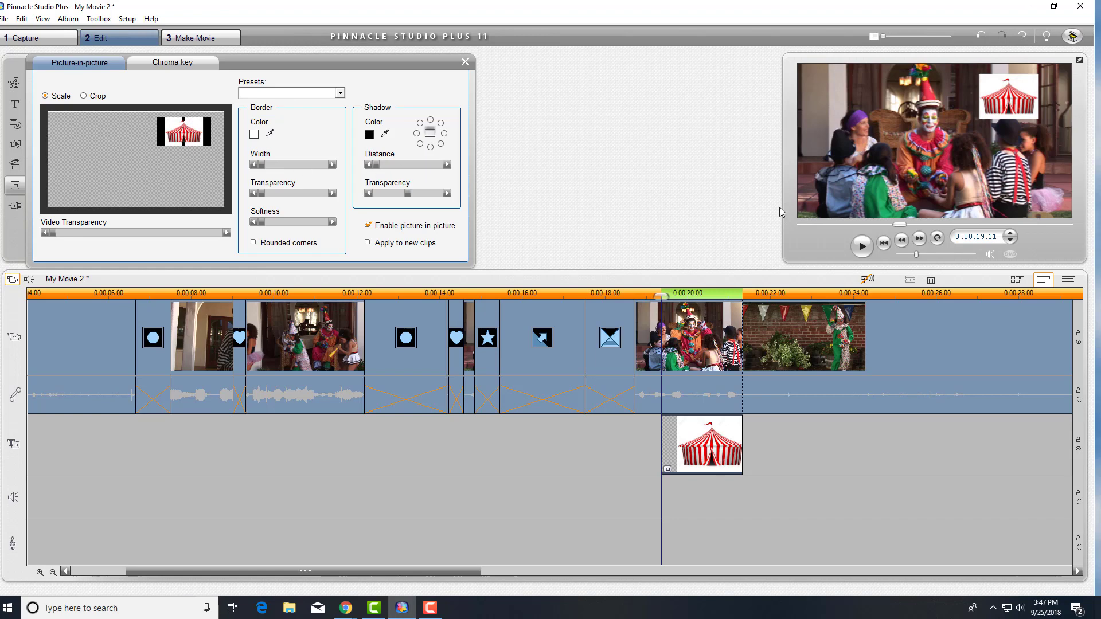
Preview the tent inset over the clip and shift it slightly left, closer to the clown's head
{"action": "left_click", "coordinate": [862, 246]}
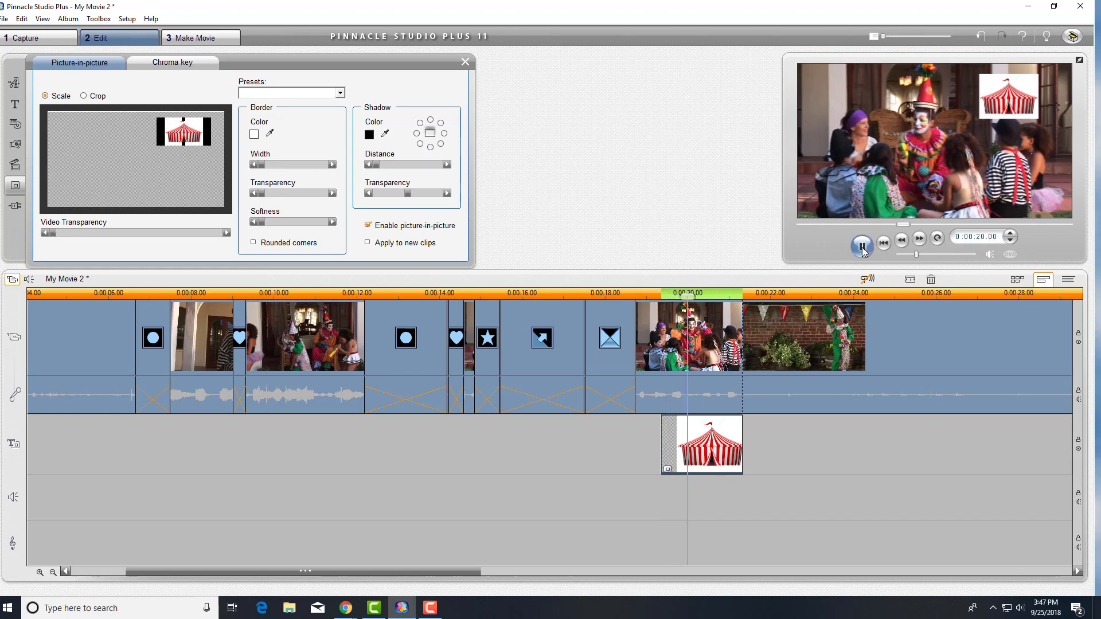
{"action": "left_click", "coordinate": [861, 247]}
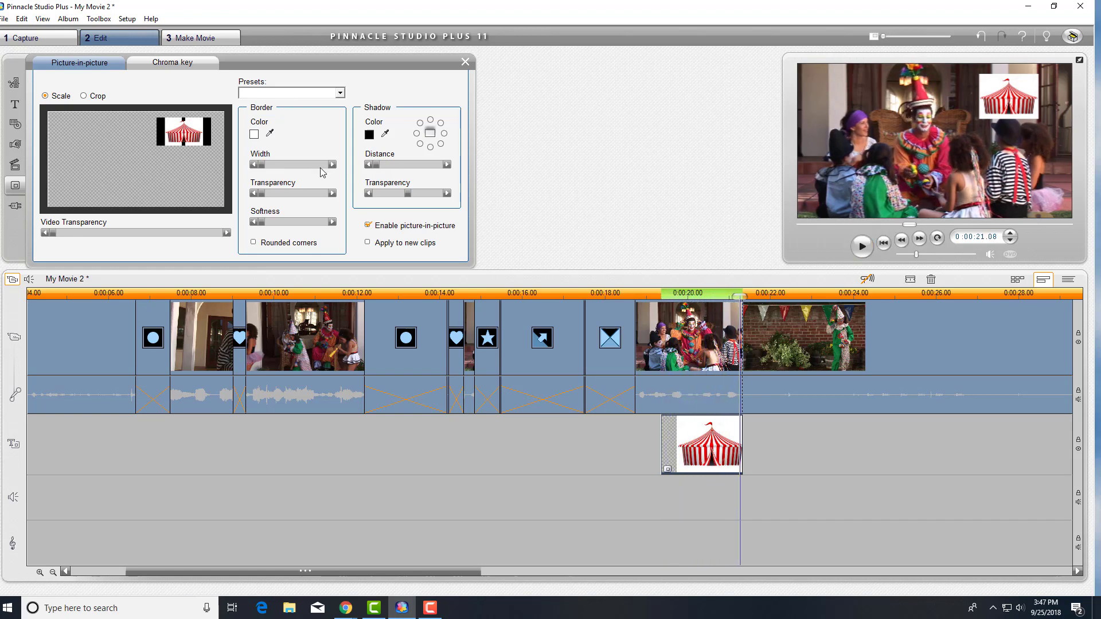
{"action": "left_click_drag", "start_coordinate": [183, 127], "coordinate": [168, 127]}
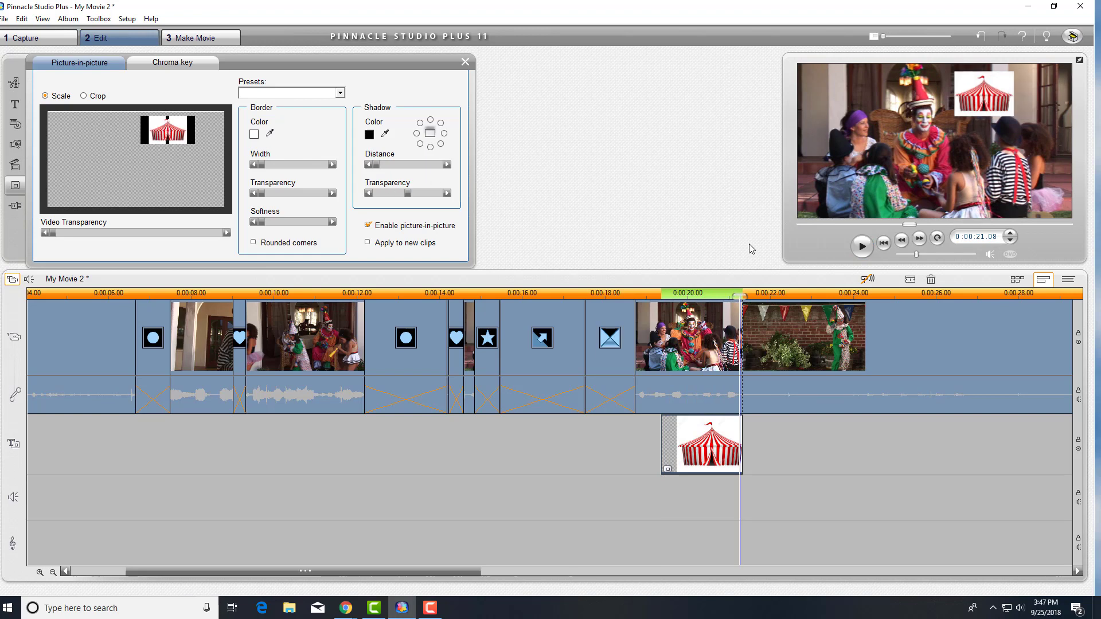
Close the picture-in-picture settings and play back the seated clown clip with its tent overlay into the following clip
{"action": "left_click", "coordinate": [861, 246]}
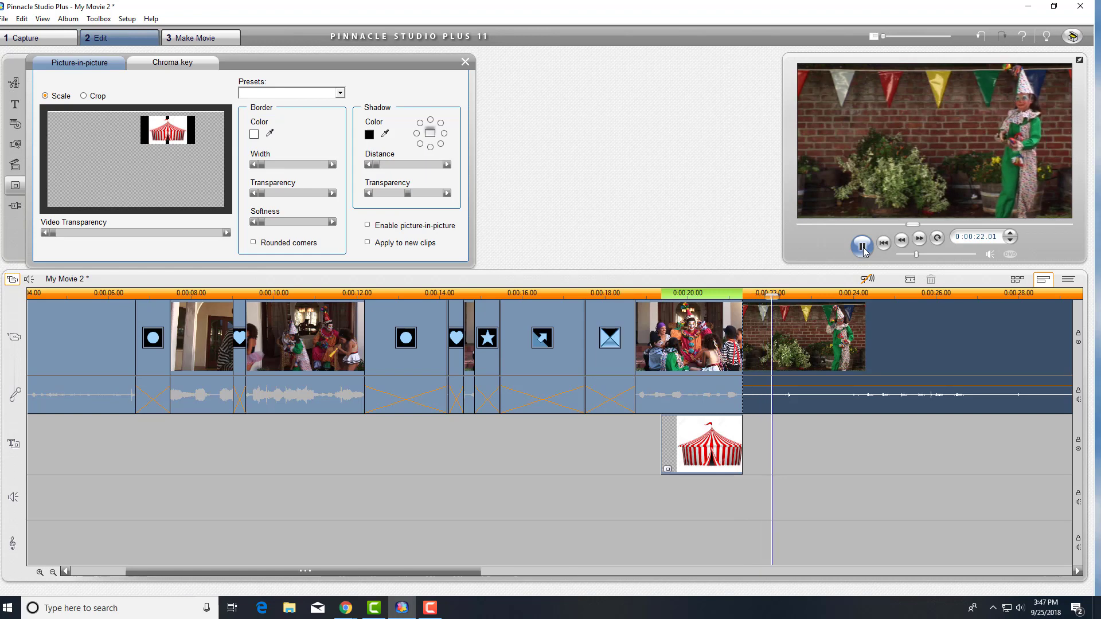
{"action": "left_click", "coordinate": [863, 248]}
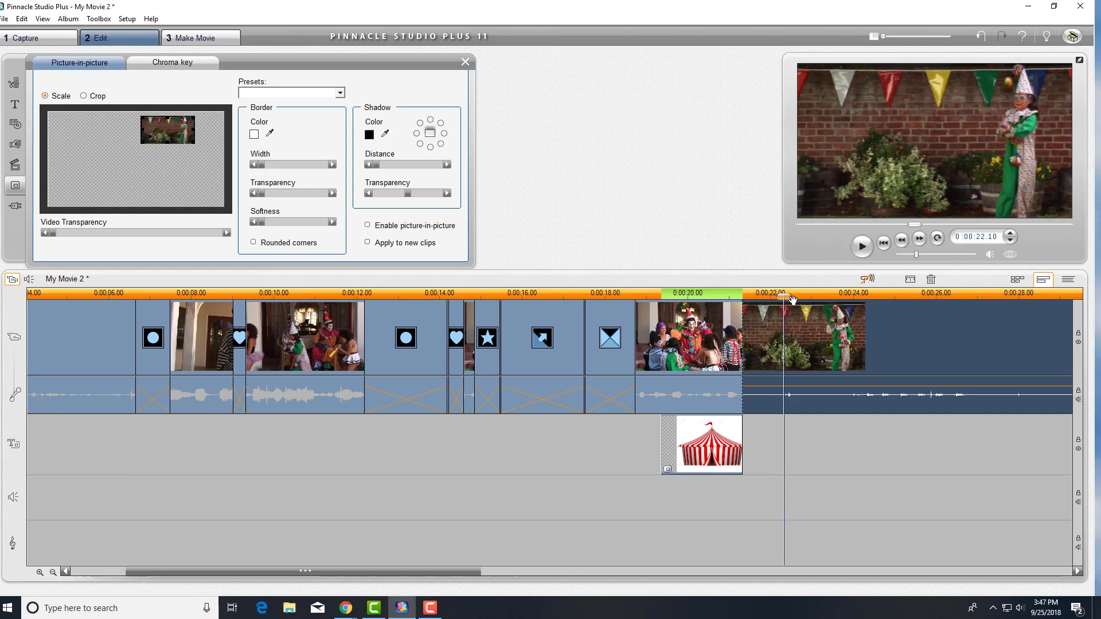
{"action": "left_click", "coordinate": [465, 62]}
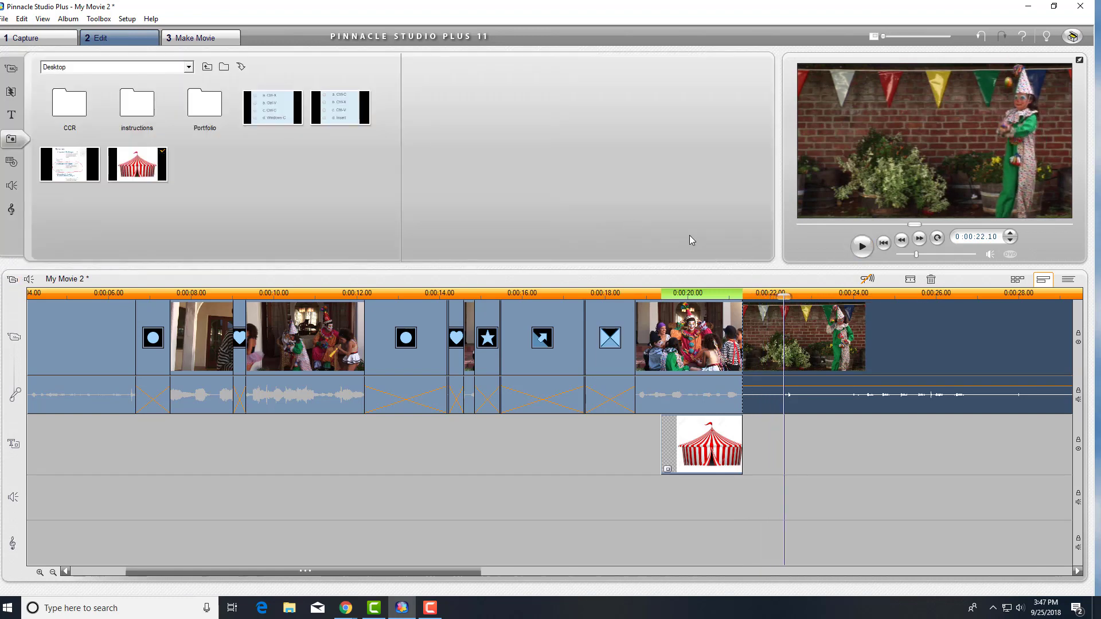
{"action": "left_click_drag", "start_coordinate": [787, 299], "coordinate": [643, 298]}
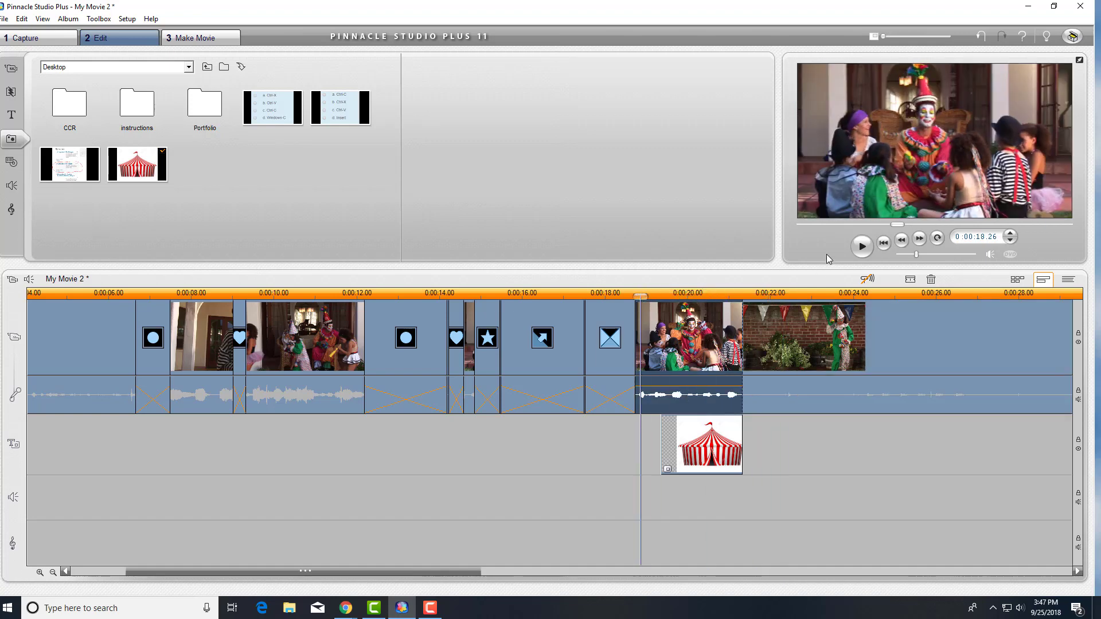
{"action": "left_click", "coordinate": [861, 246]}
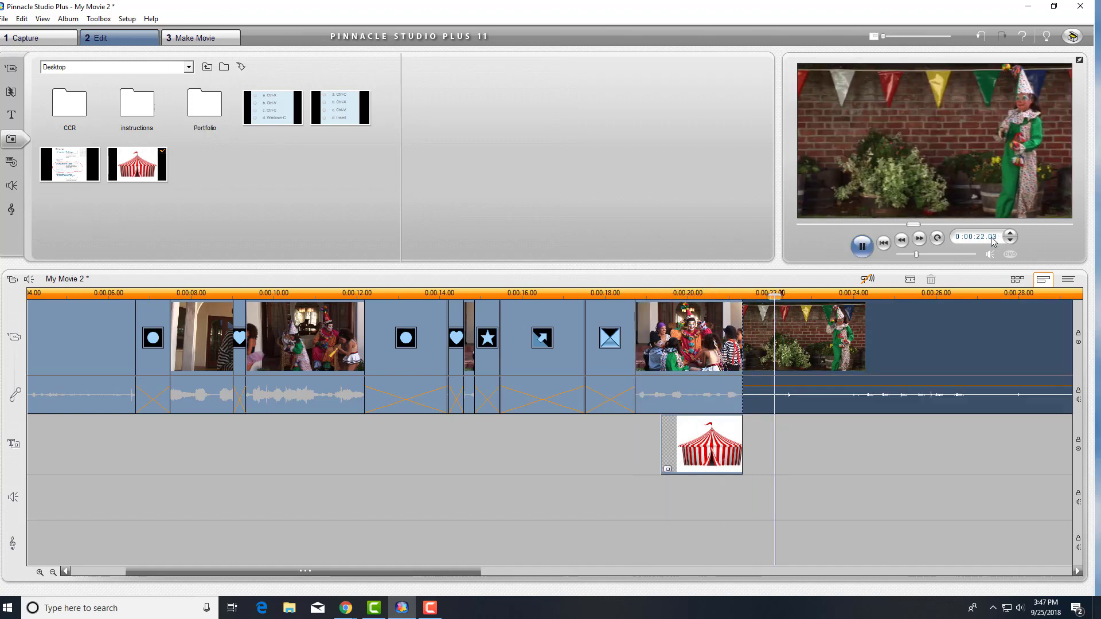
{"action": "left_click", "coordinate": [863, 247]}
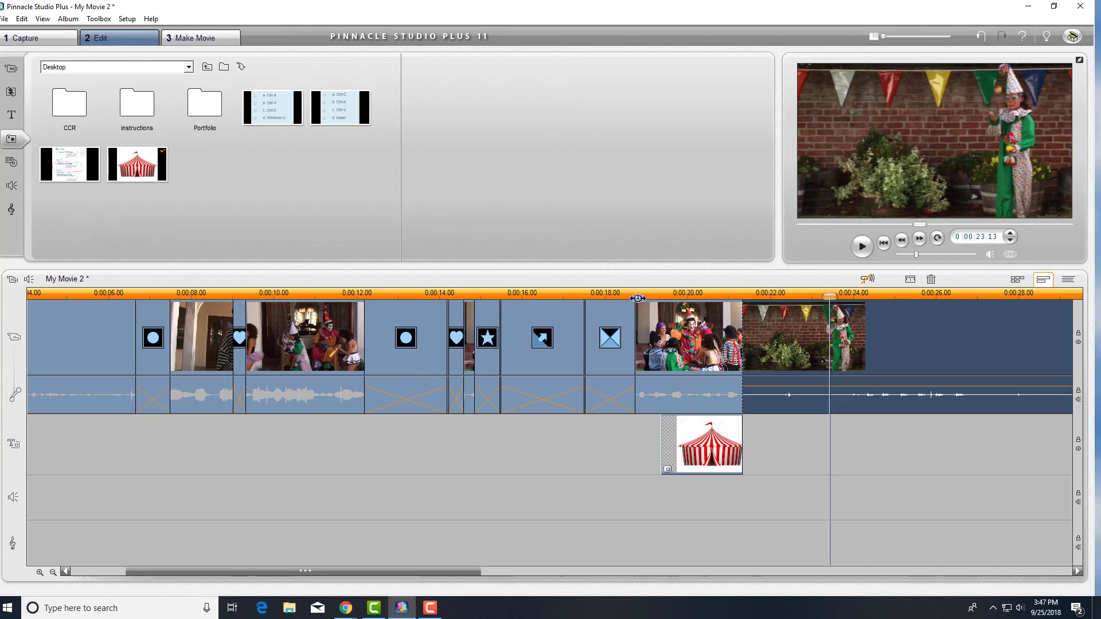
Insert the Happy Hanukkah standard title at the start of the video track, before the first clip
{"action": "left_click_drag", "start_coordinate": [639, 296], "coordinate": [236, 298]}
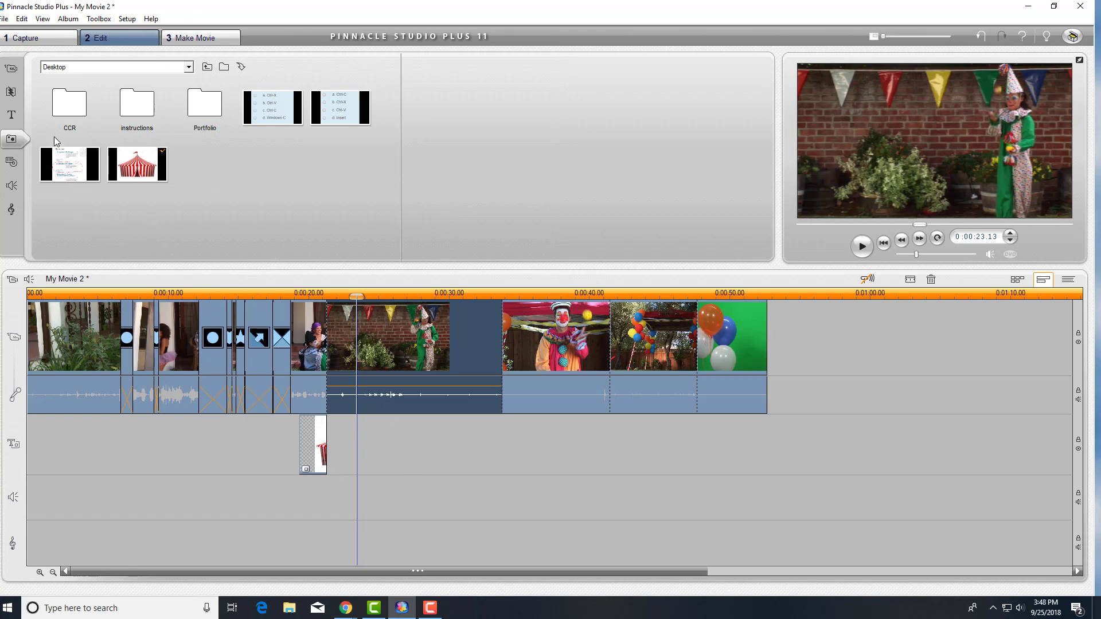
{"action": "left_click_drag", "start_coordinate": [357, 296], "coordinate": [32, 280]}
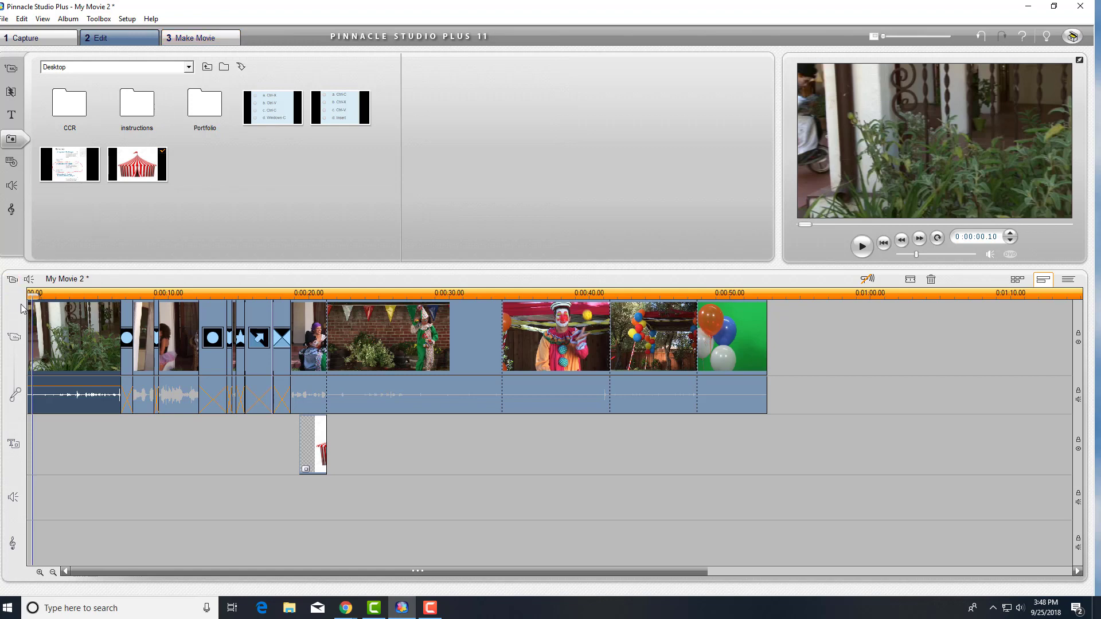
{"action": "left_click_drag", "start_coordinate": [29, 296], "coordinate": [27, 295]}
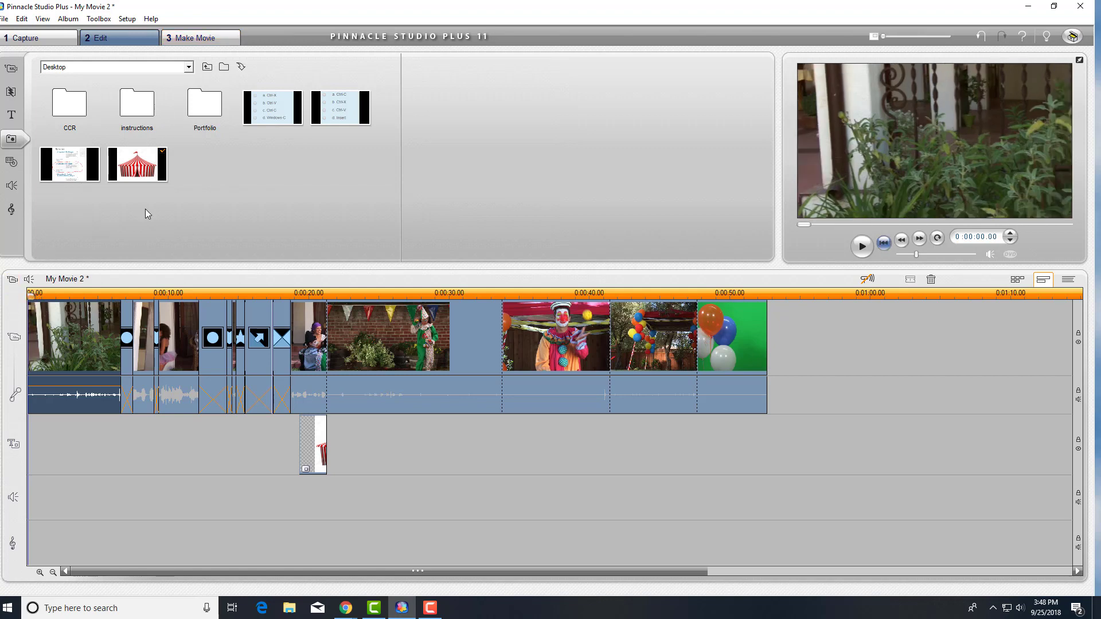
{"action": "left_click", "coordinate": [24, 117]}
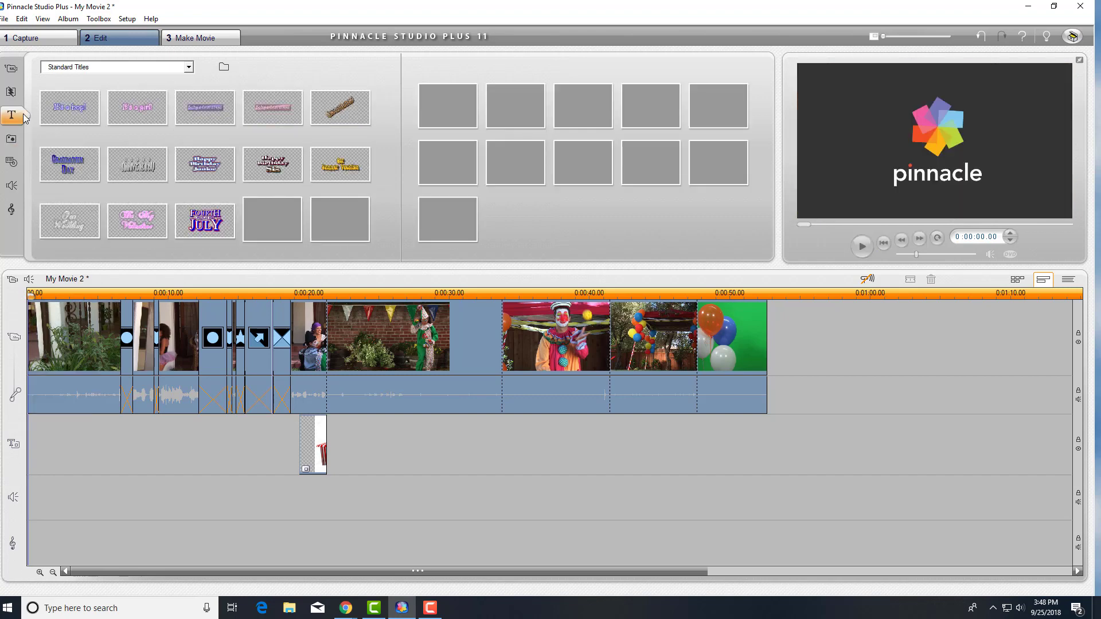
{"action": "left_click_drag", "start_coordinate": [456, 109], "coordinate": [26, 333]}
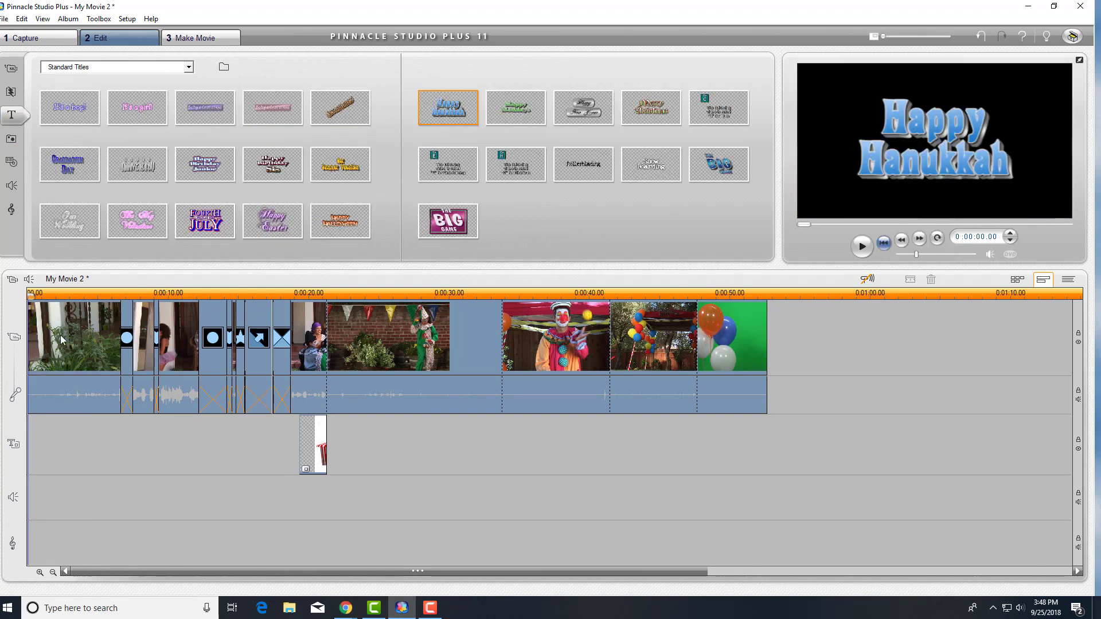
{"action": "left_click_drag", "start_coordinate": [449, 105], "coordinate": [43, 333]}
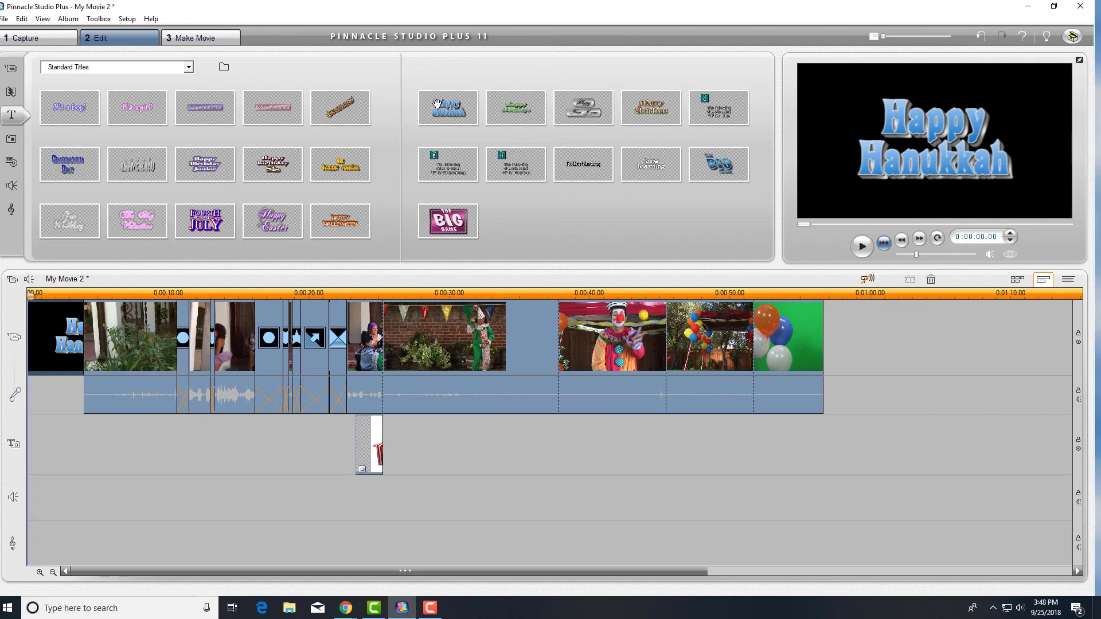
Overlay the Happy Hanukkah title on the waving clown clip, shrink its text and move it to the lower part of the frame
{"action": "left_click_drag", "start_coordinate": [447, 108], "coordinate": [582, 445]}
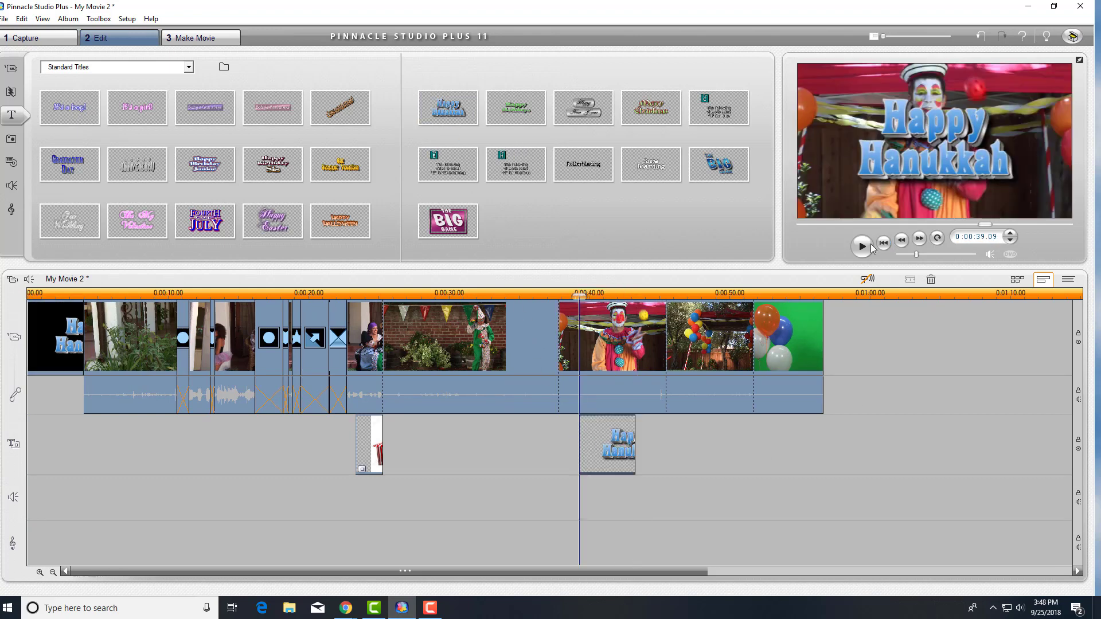
{"action": "double_click", "coordinate": [609, 448]}
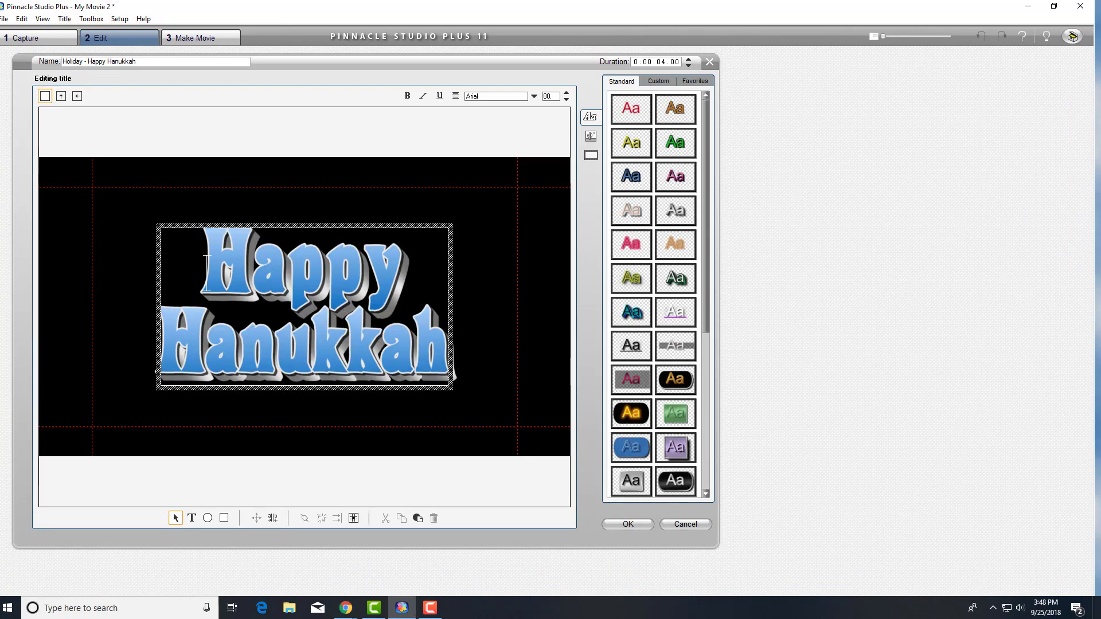
{"action": "left_click", "coordinate": [160, 226]}
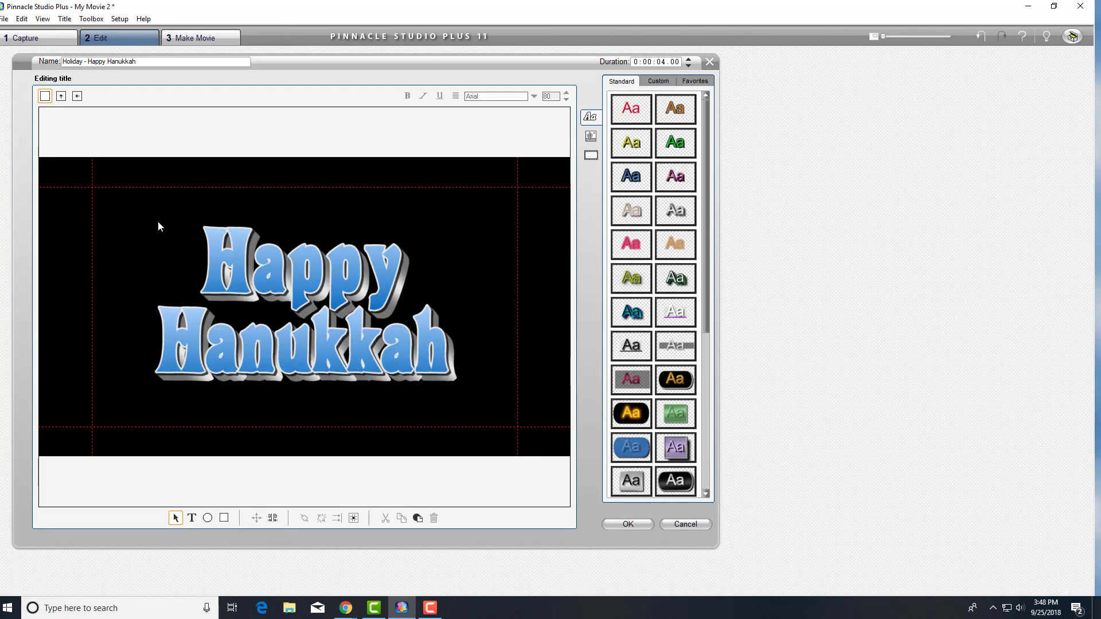
{"action": "left_click", "coordinate": [264, 273]}
{"action": "left_click", "coordinate": [264, 226]}
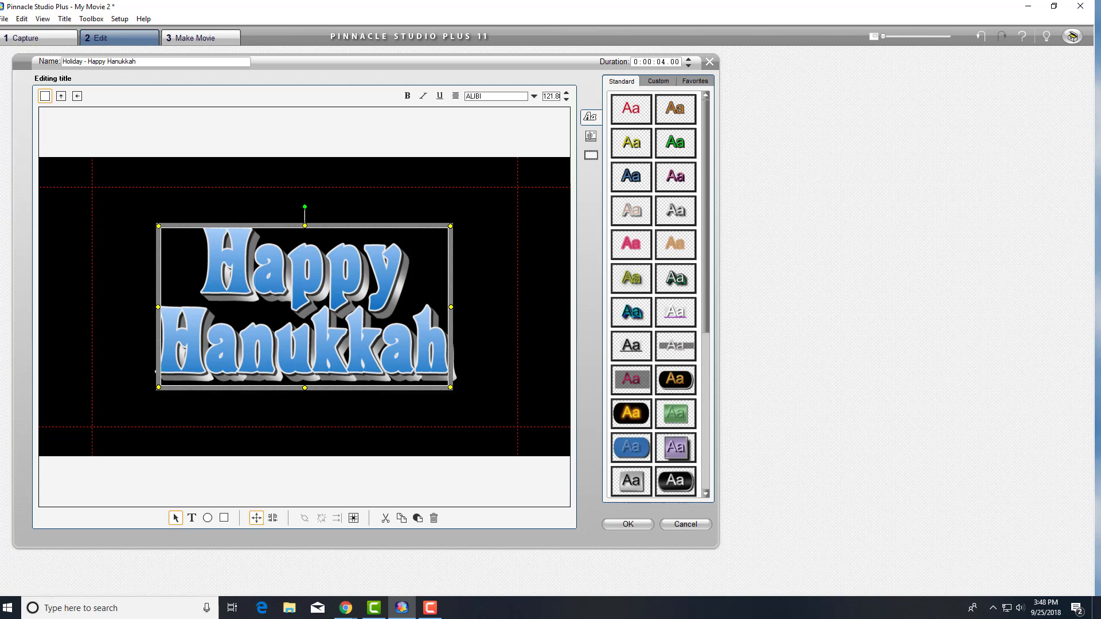
{"action": "left_click_drag", "start_coordinate": [158, 227], "coordinate": [184, 314]}
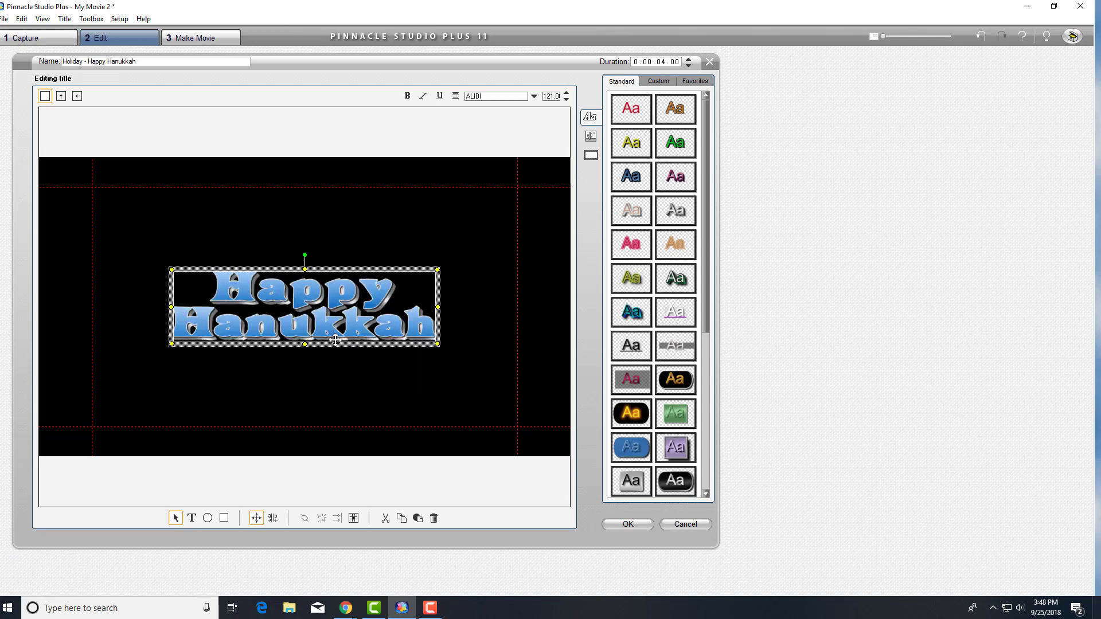
{"action": "left_click_drag", "start_coordinate": [281, 269], "coordinate": [284, 345]}
{"action": "left_click", "coordinate": [710, 63]}
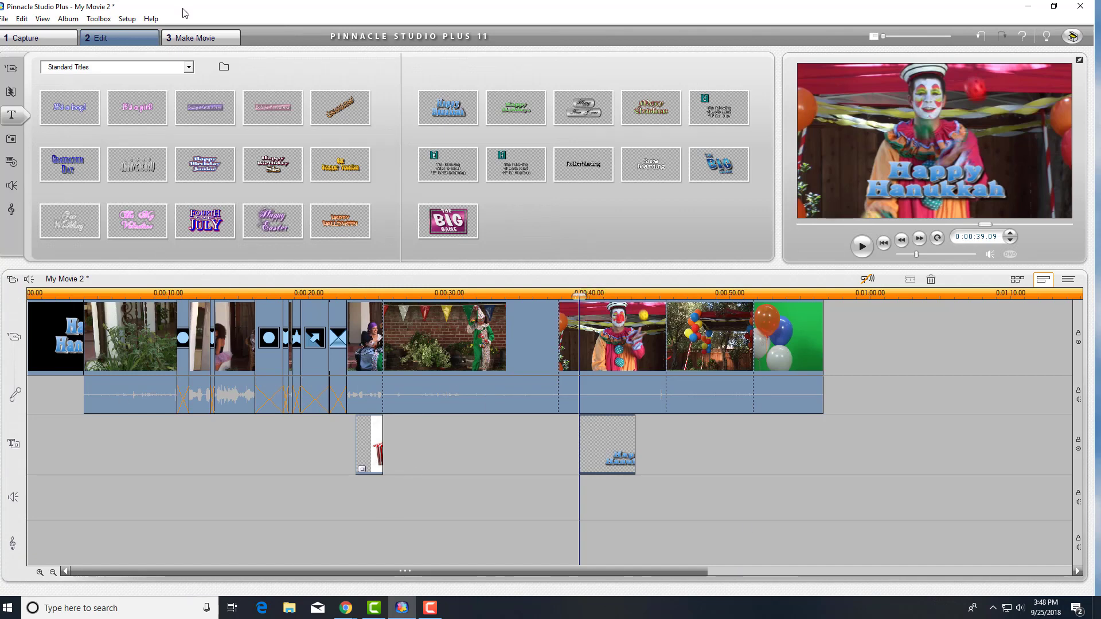
Switch to making the movie as a DVD-compatible MPEG-2 file, check the output folder selection and confirm it
{"action": "left_click", "coordinate": [201, 40]}
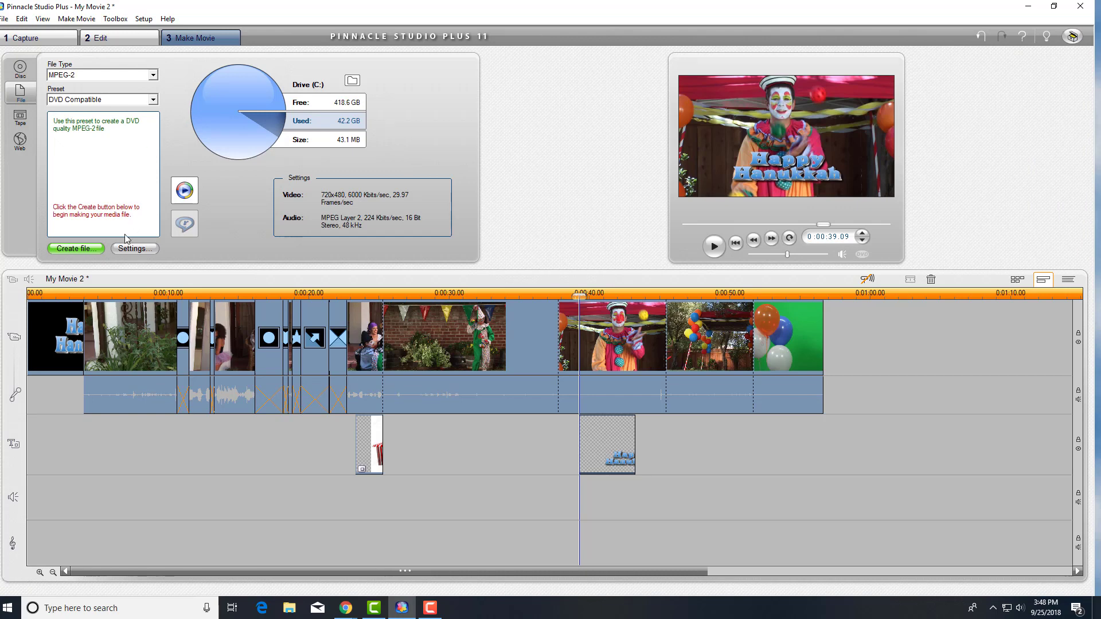
{"action": "left_click", "coordinate": [349, 81]}
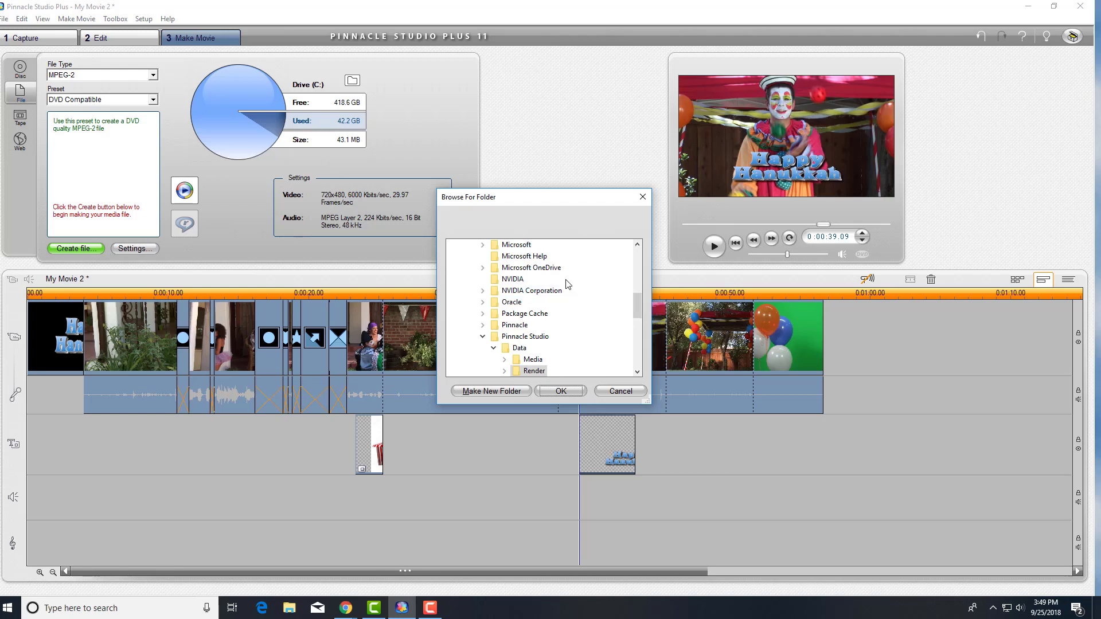
{"action": "left_click", "coordinate": [620, 390]}
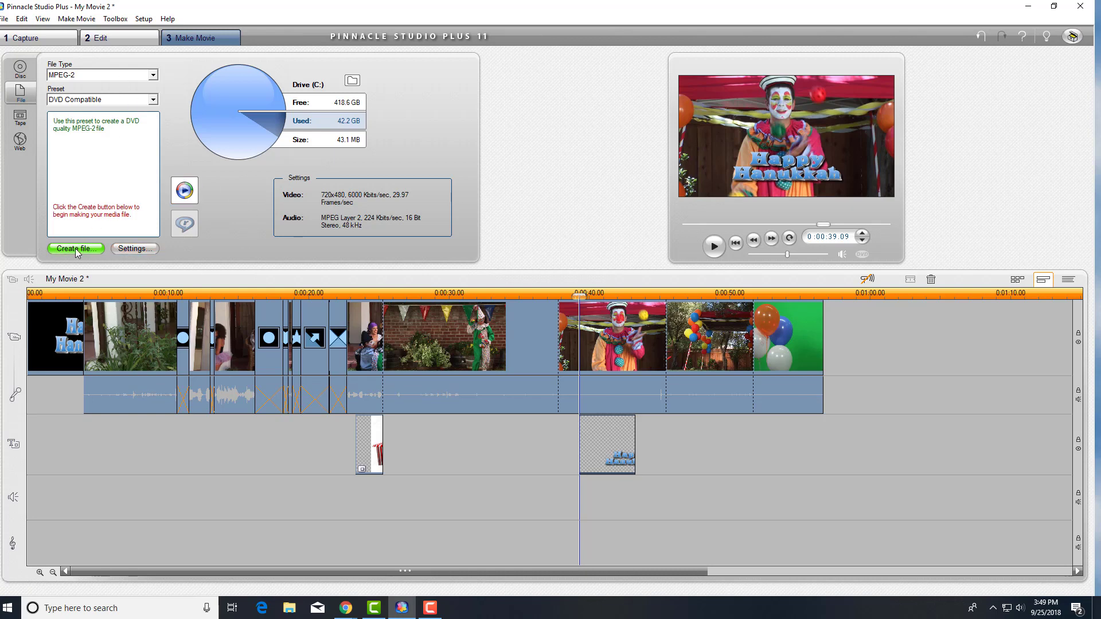
{"action": "left_click", "coordinate": [352, 82]}
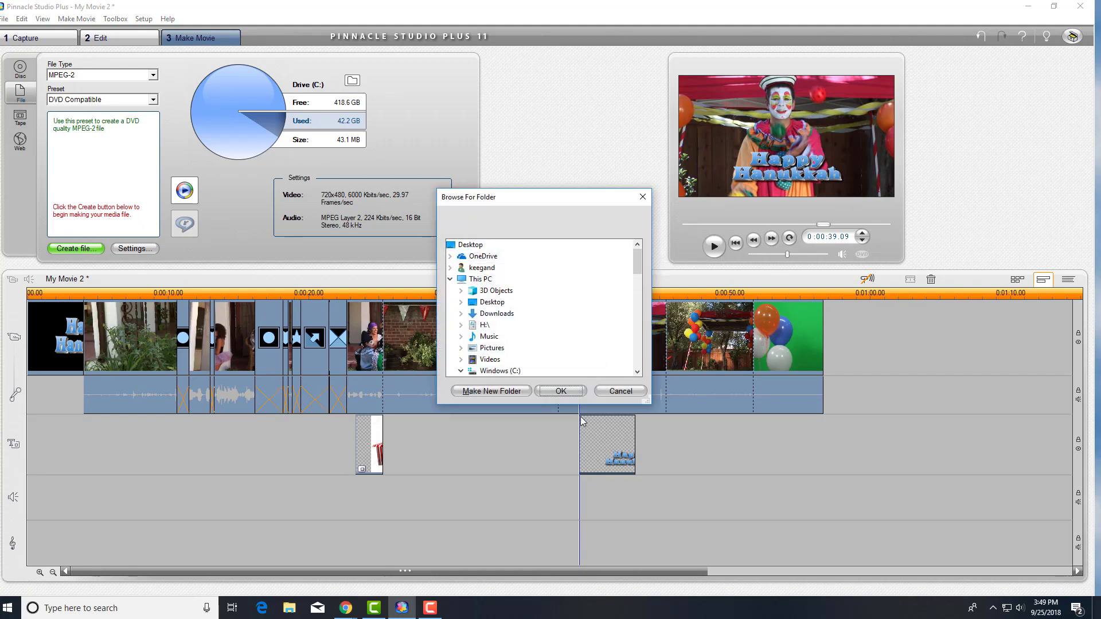
{"action": "left_click", "coordinate": [570, 392]}
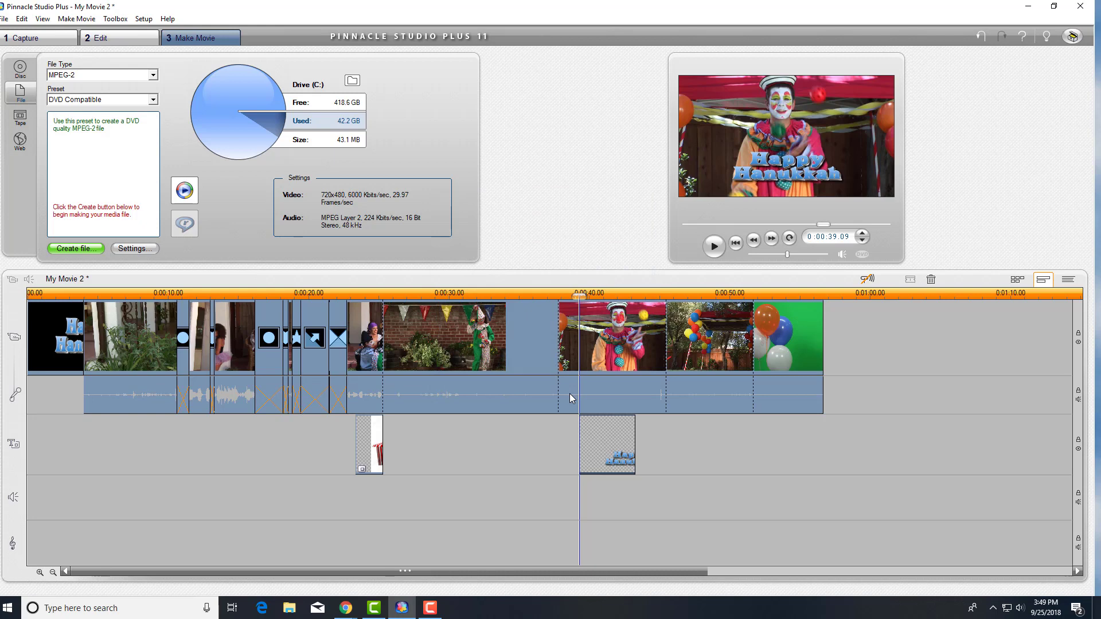